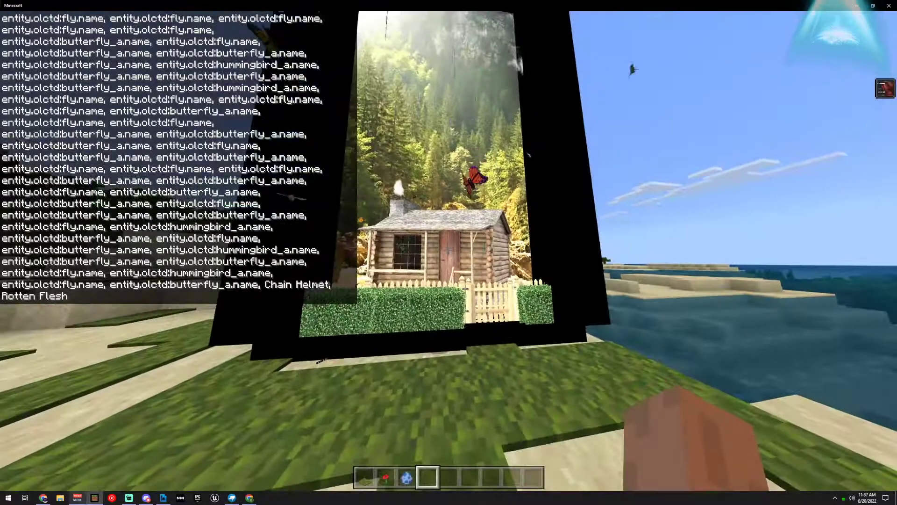
- Look around the cabin portal in Minecraft and switch to Blockbench with the end_portal.geometry.geo model
key("a")
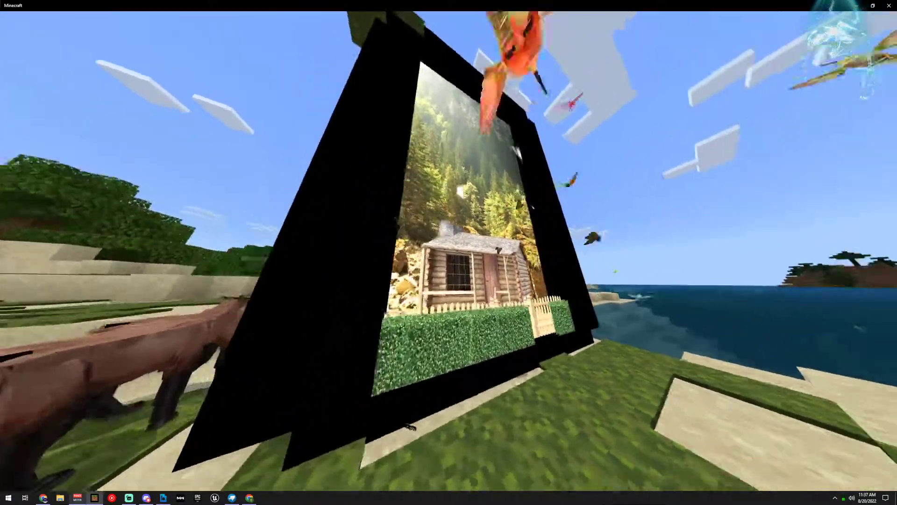
key("d")
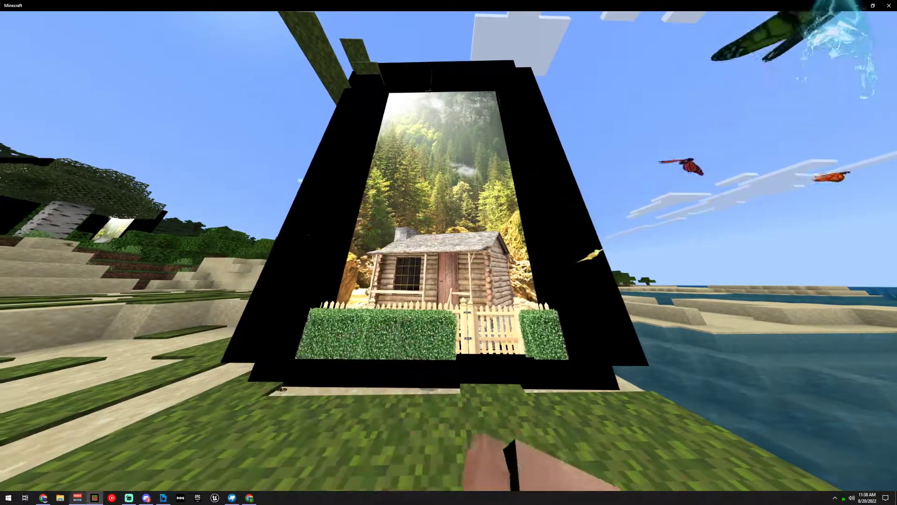
key("super")
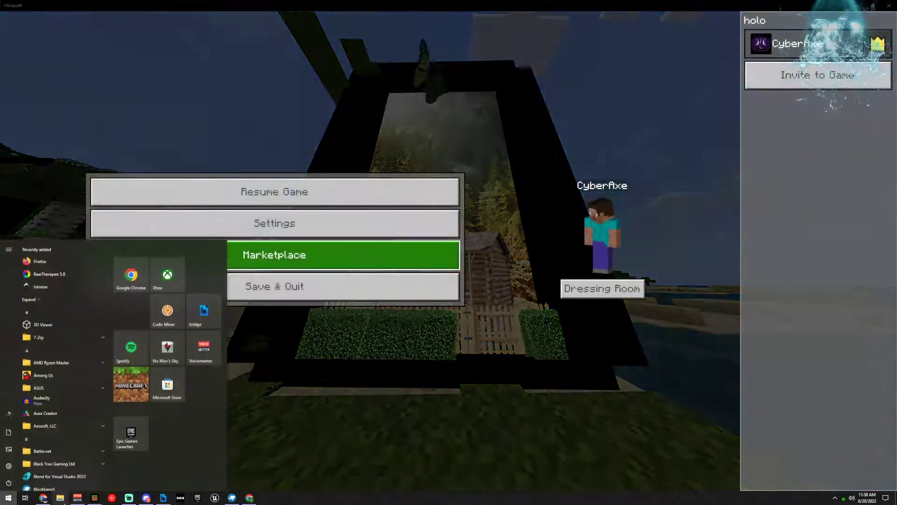
left_click(231, 497)
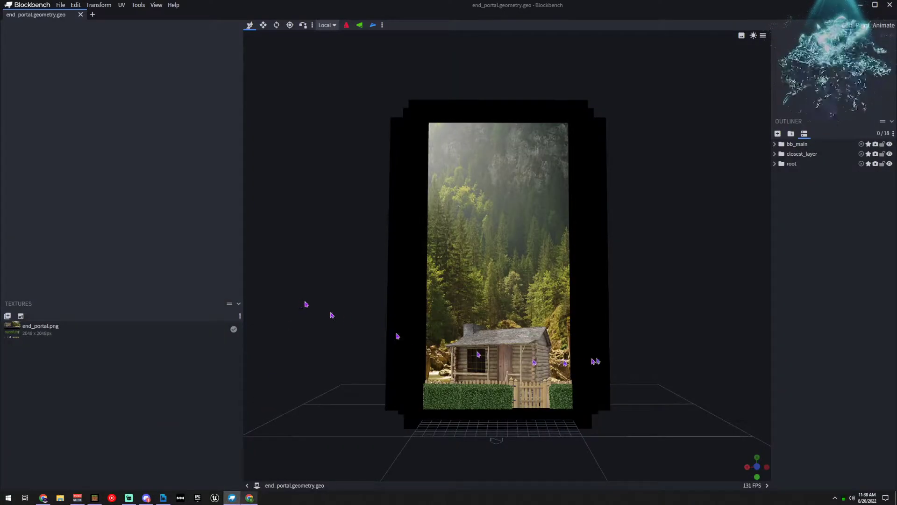
- Expand the root, frame and closest_layer groups in the outliner to inspect the portal model's structure
left_click_drag(675, 336, 650, 338)
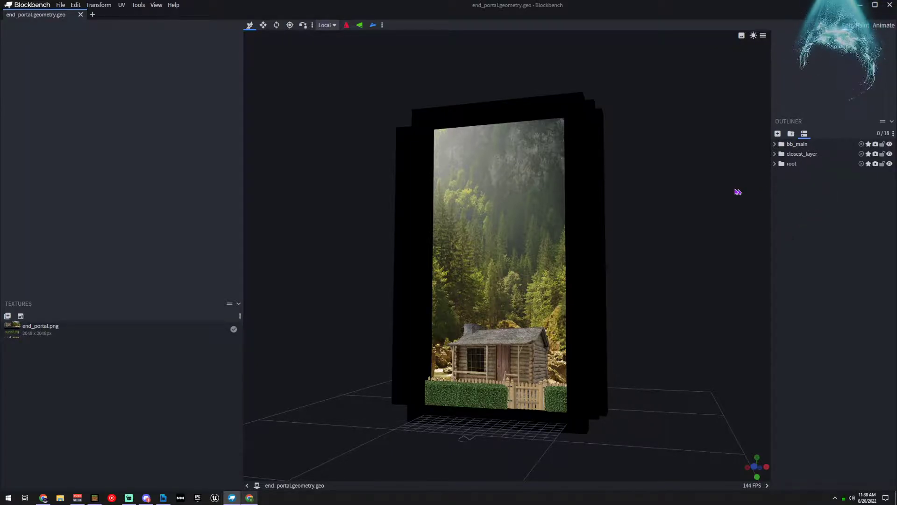
left_click_drag(738, 191, 725, 196)
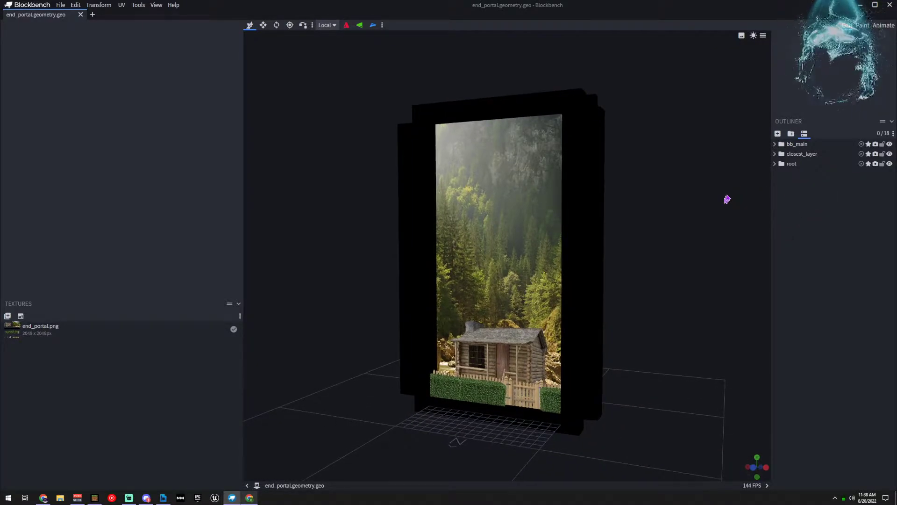
left_click(774, 164)
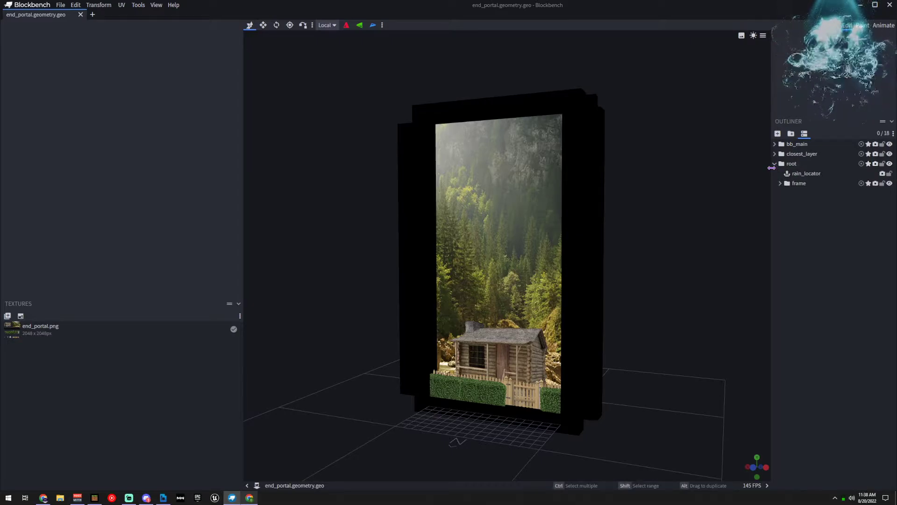
left_click(780, 183)
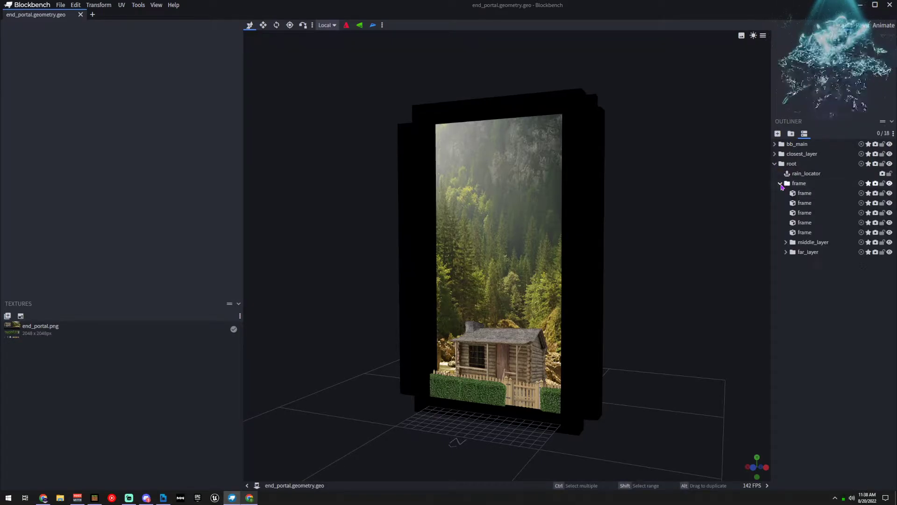
left_click(775, 154)
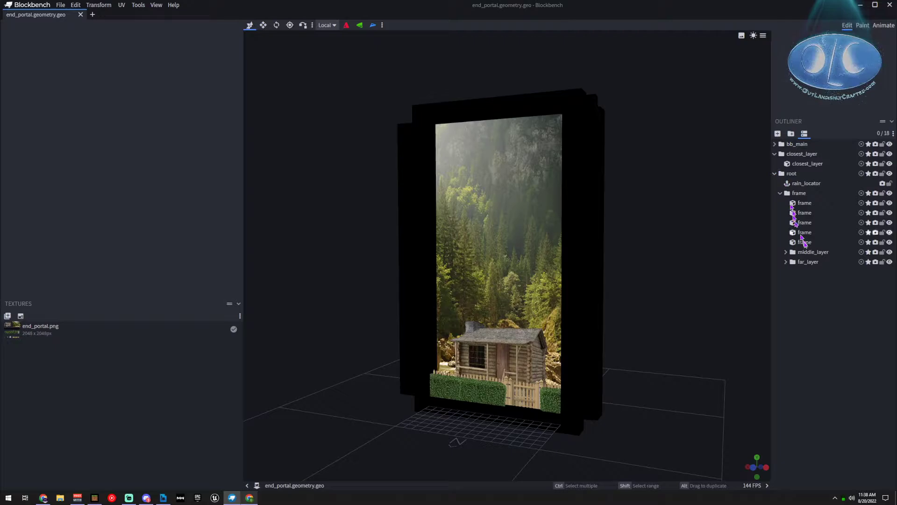
- Hide and show far_layer, middle_layer, closest_layer and bb_main one at a time to examine what each contains
left_click(890, 262)
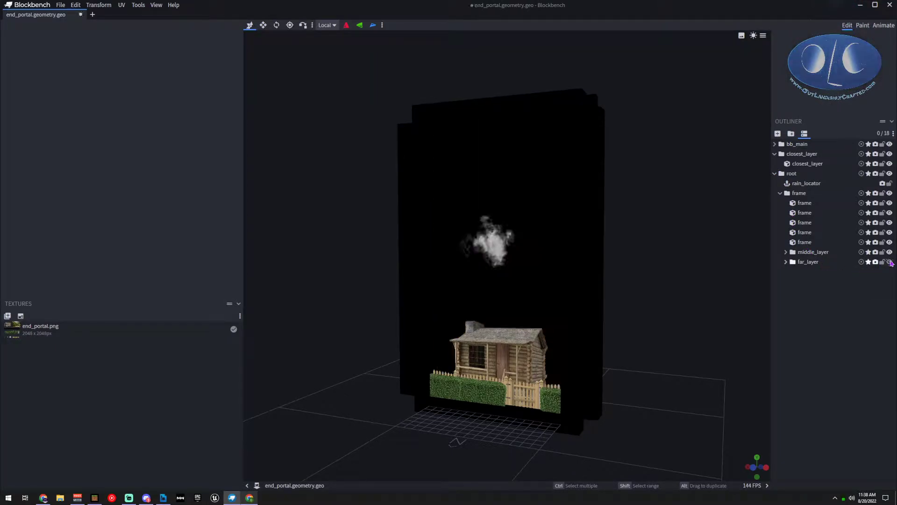
left_click(890, 262)
left_click(890, 252)
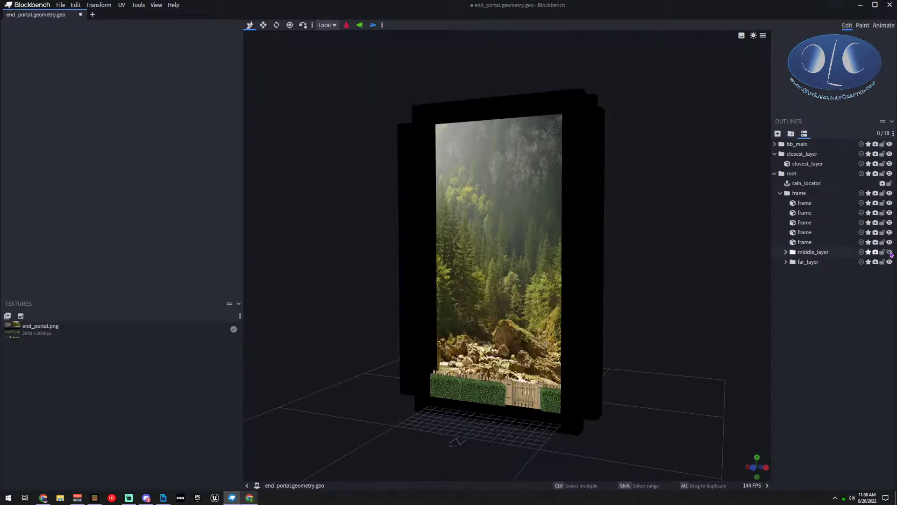
left_click(890, 252)
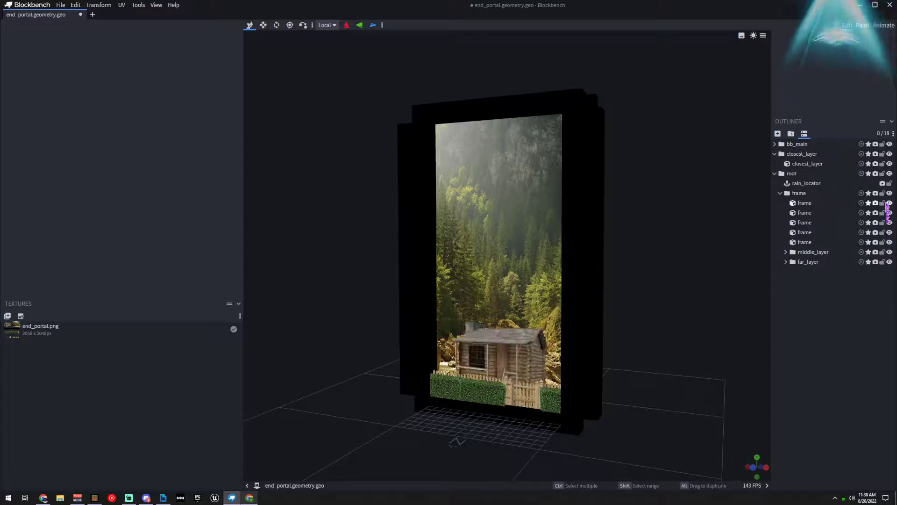
left_click(890, 154)
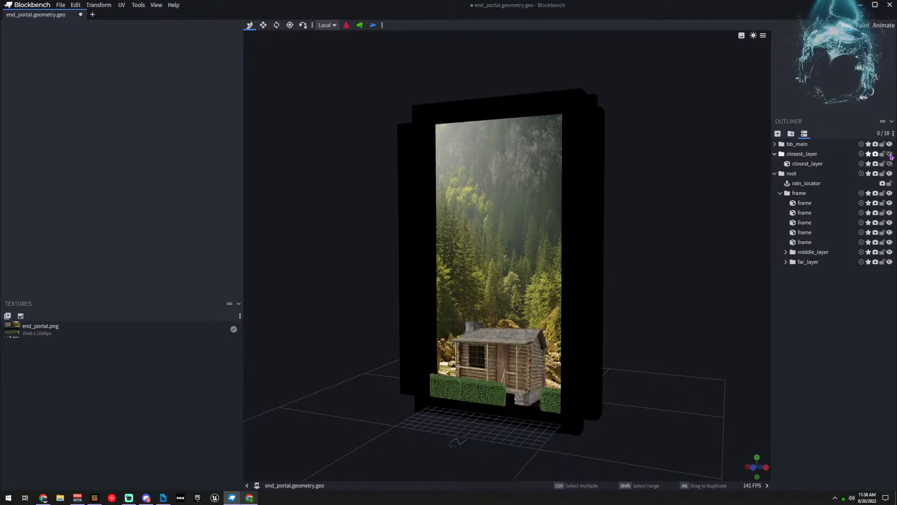
left_click(890, 154)
left_click(890, 144)
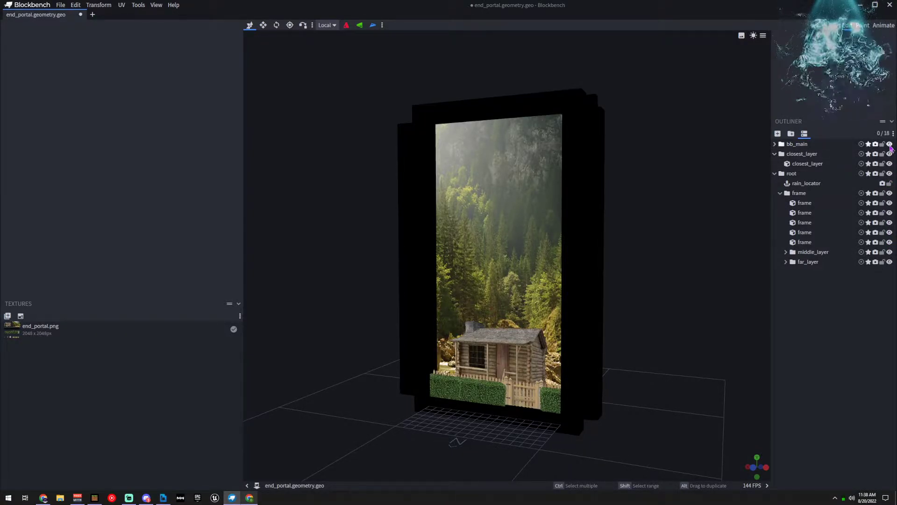
left_click(890, 145)
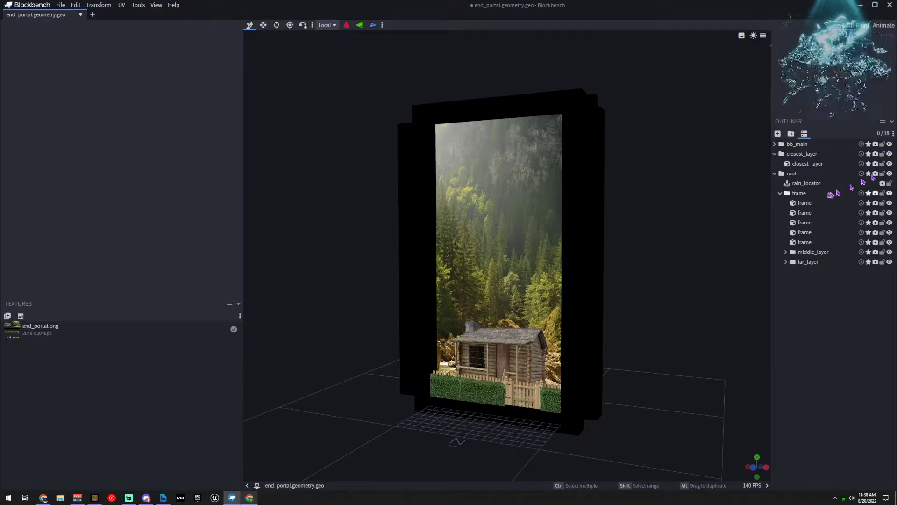
- Collapse the frame, root and closest_layer groups in the outliner
left_click(780, 193)
left_click(775, 174)
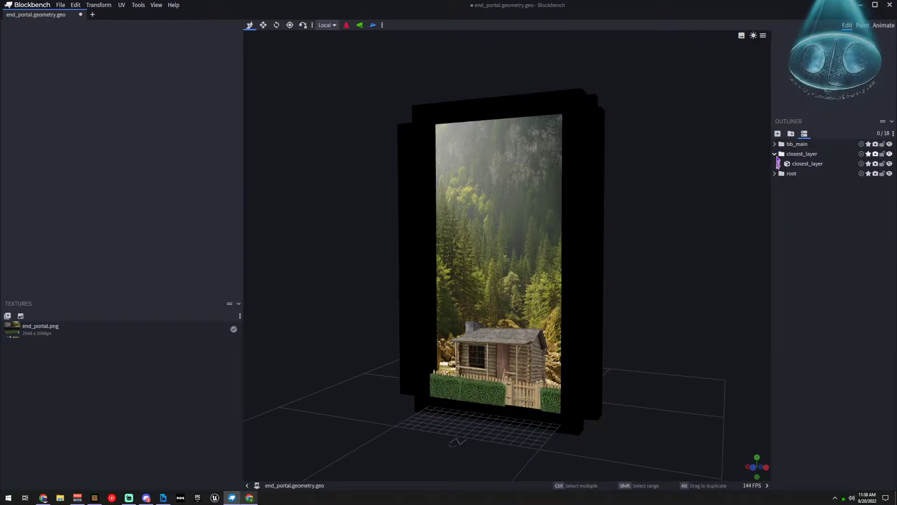
left_click(775, 154)
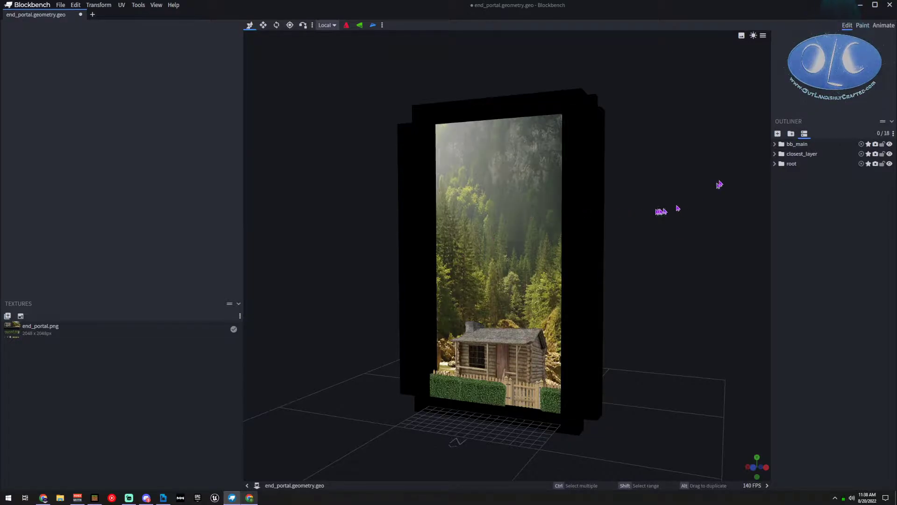
- Switch to Animate mode, preview the smoke animation, select the smoke_fpg4 cloud in the model and pause playback
left_click(882, 26)
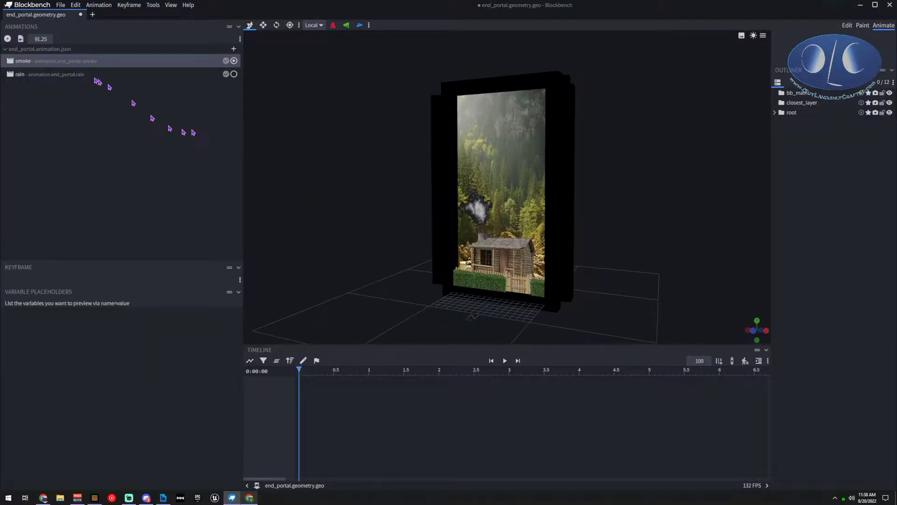
left_click(234, 61)
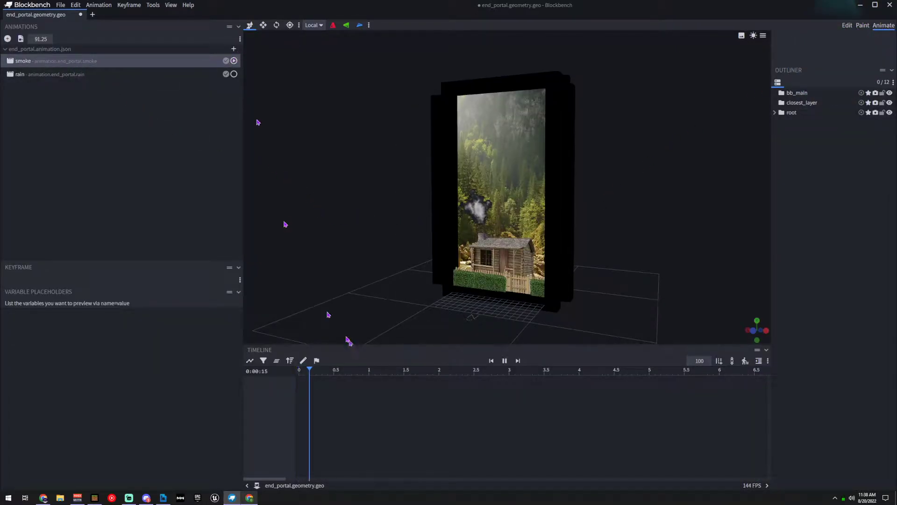
left_click_drag(455, 312, 479, 310)
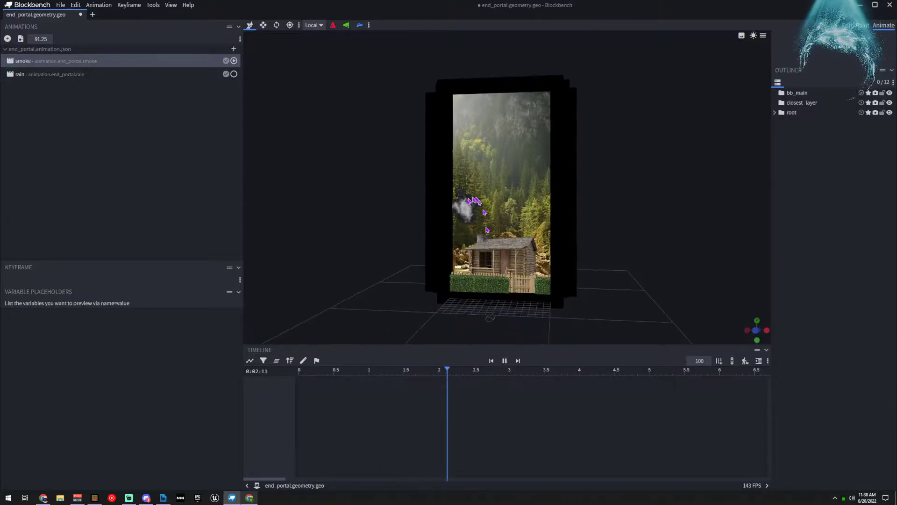
left_click(466, 204)
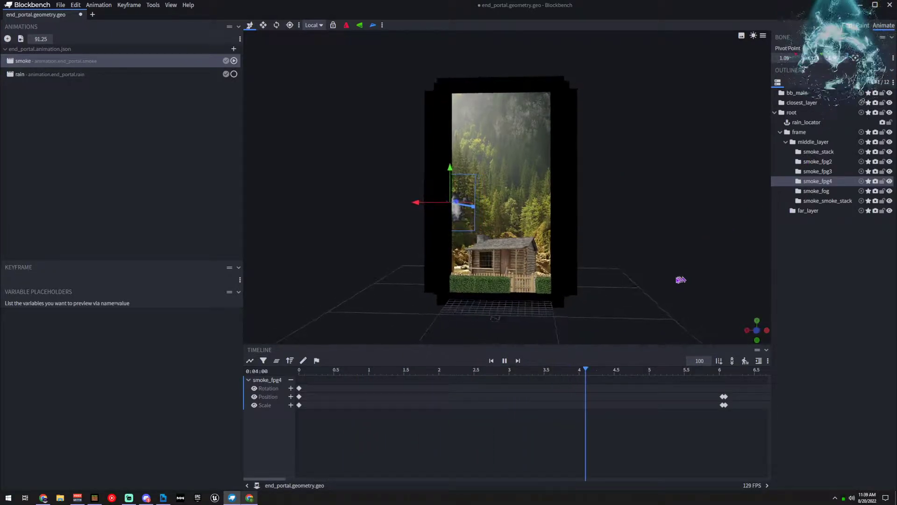
left_click(505, 361)
- Preview the rain animation, scrub its timeline back to near the start and view the portal from an angle
left_click(127, 75)
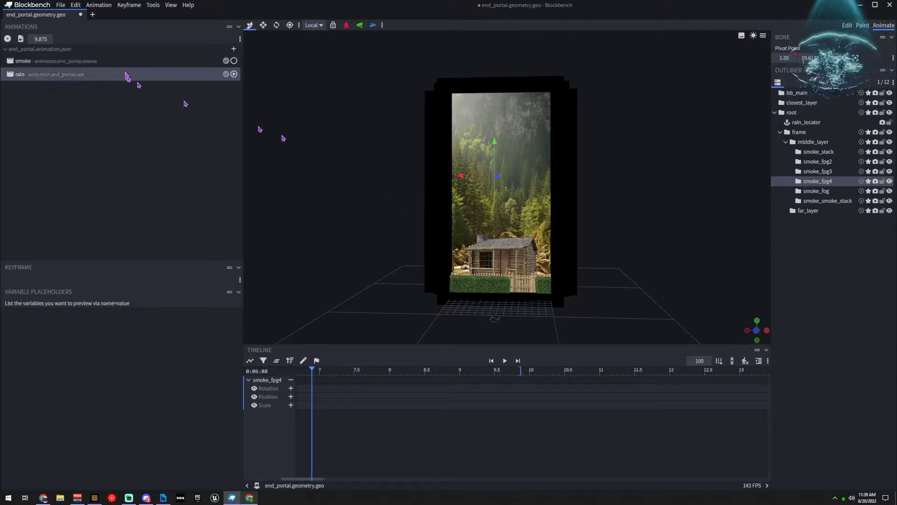
left_click(505, 361)
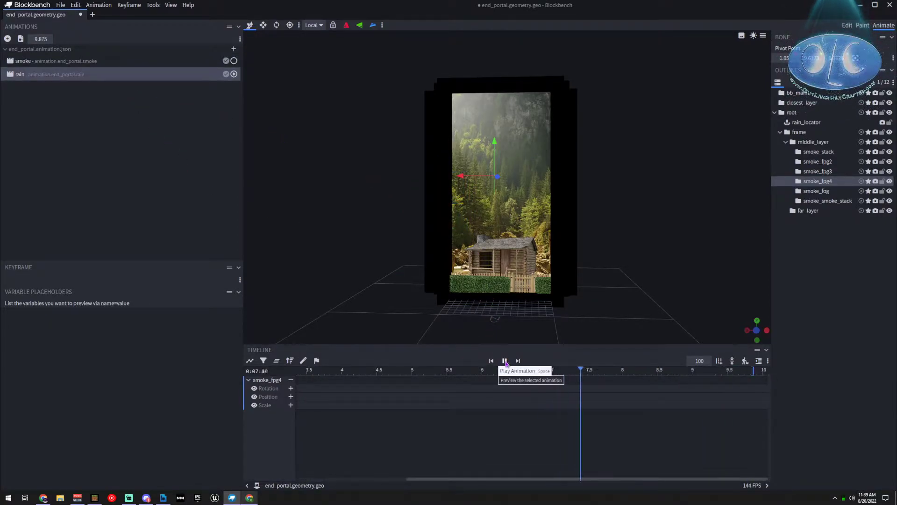
left_click_drag(404, 370, 256, 376)
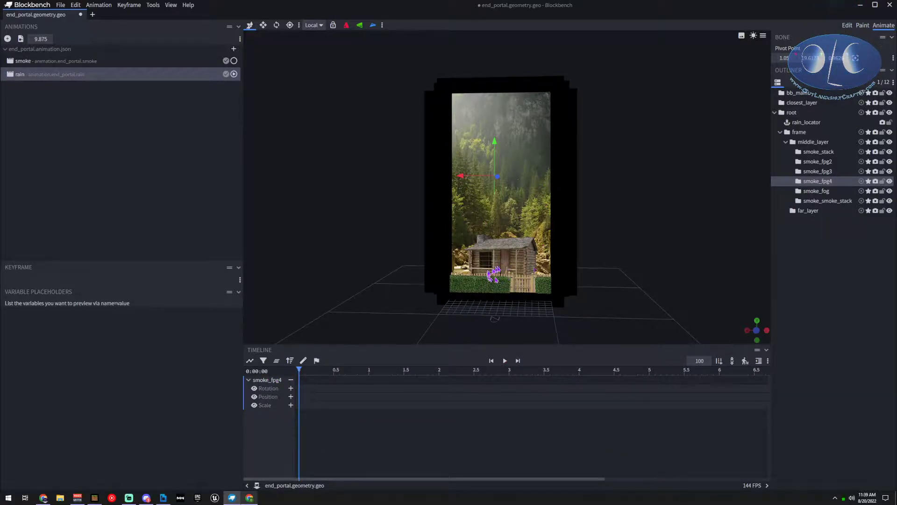
left_click_drag(339, 370, 307, 370)
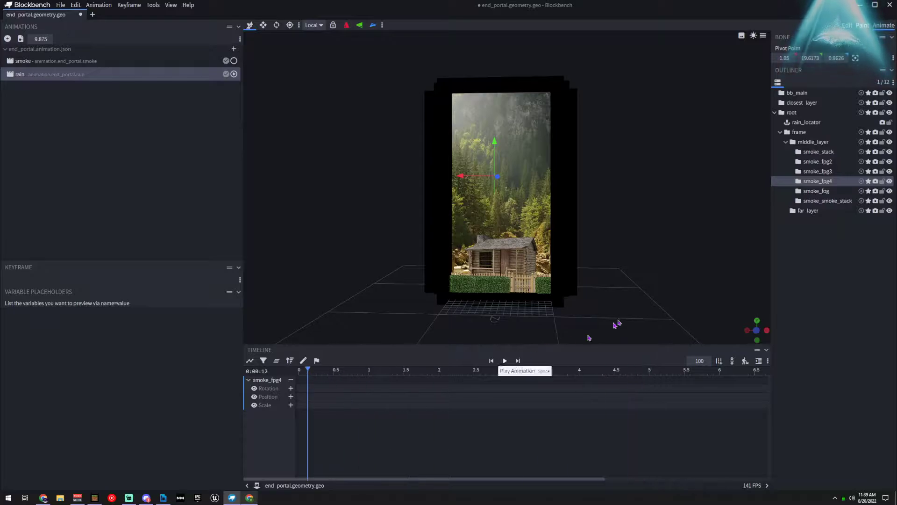
left_click_drag(669, 230, 584, 235)
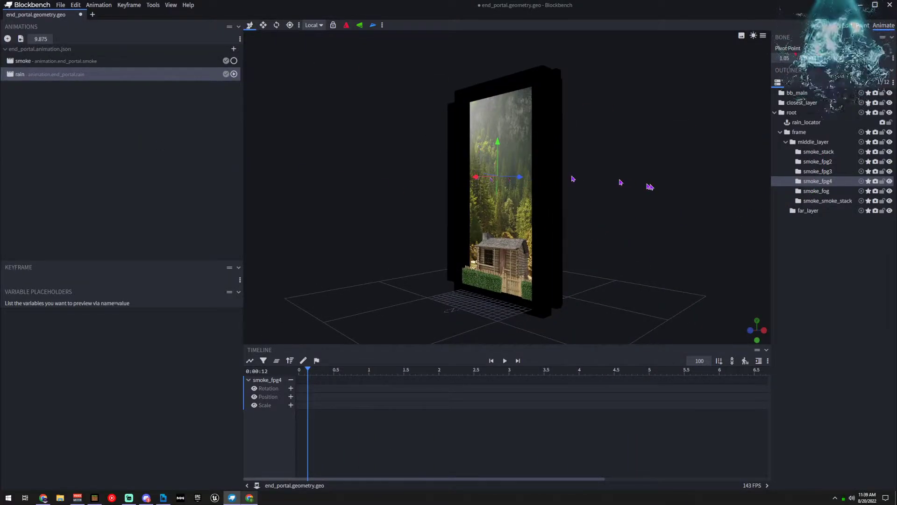
- Select the smoke animation and examine the smoke_stack bone's keyframes with the portal seen nearly edge-on
left_click(152, 62)
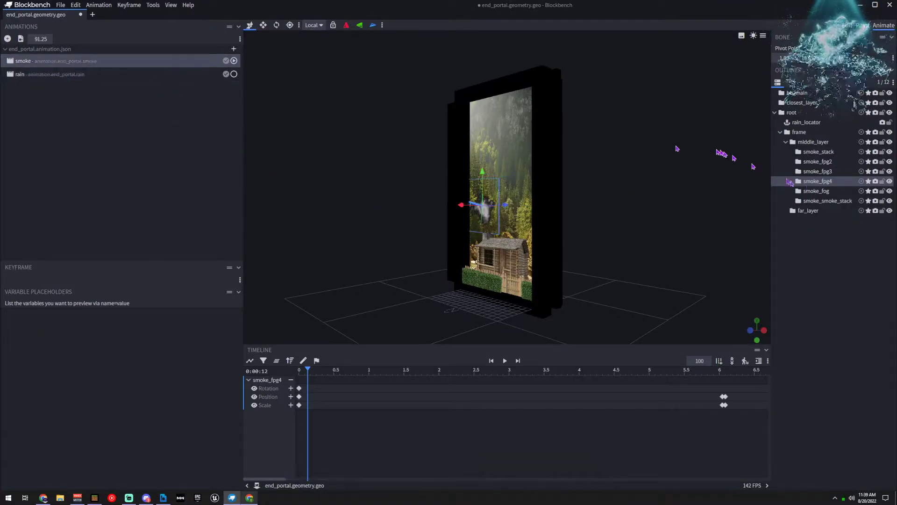
left_click(823, 152)
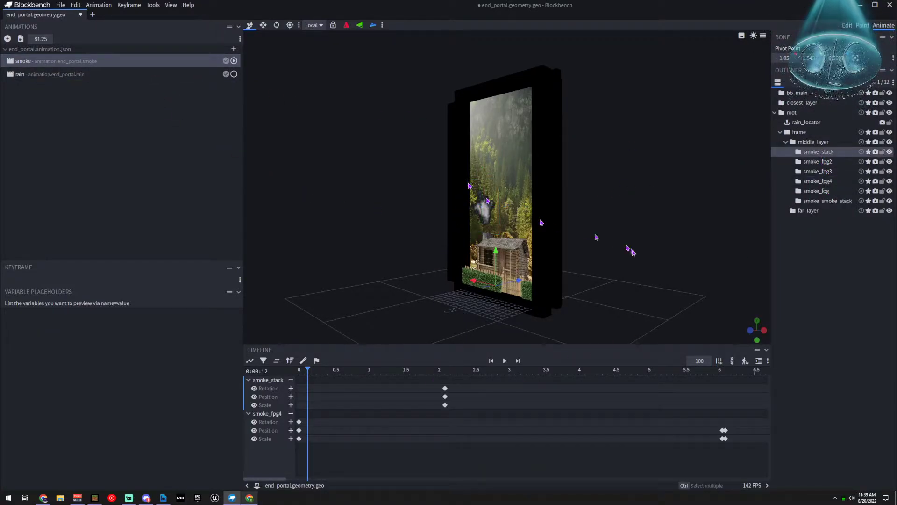
left_click_drag(631, 251, 582, 254)
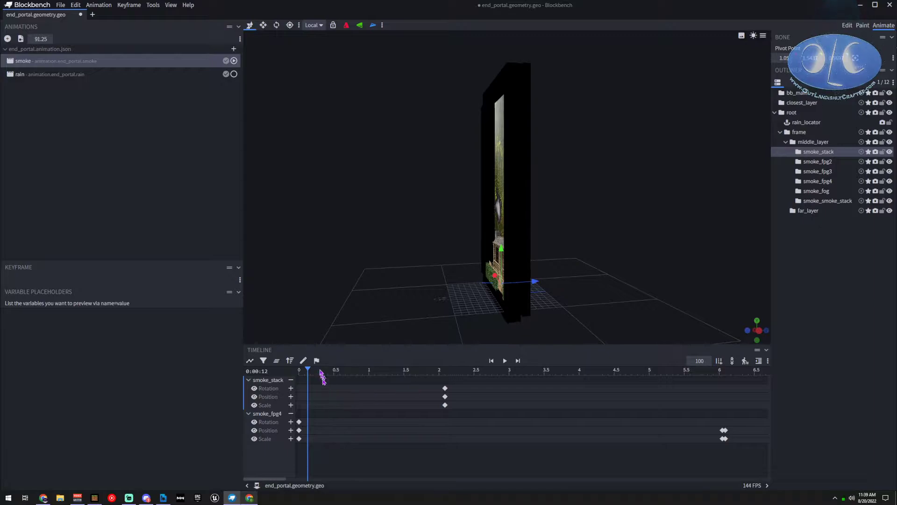
mouse_move(322, 371)
left_mouse_down()
mouse_move(393, 369)
mouse_move(319, 370)
left_mouse_up()
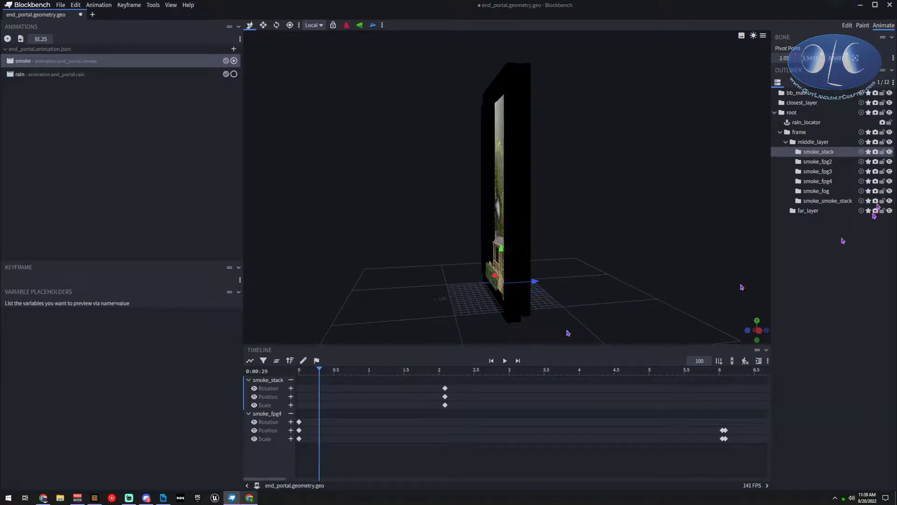
- Go through the smoke_fpg2, smoke_fpg3, smoke_fpg4 and smoke_fog bones and scrub the smoke animation to about 2.6 seconds
left_click(827, 161)
left_click(827, 171)
left_click(825, 182)
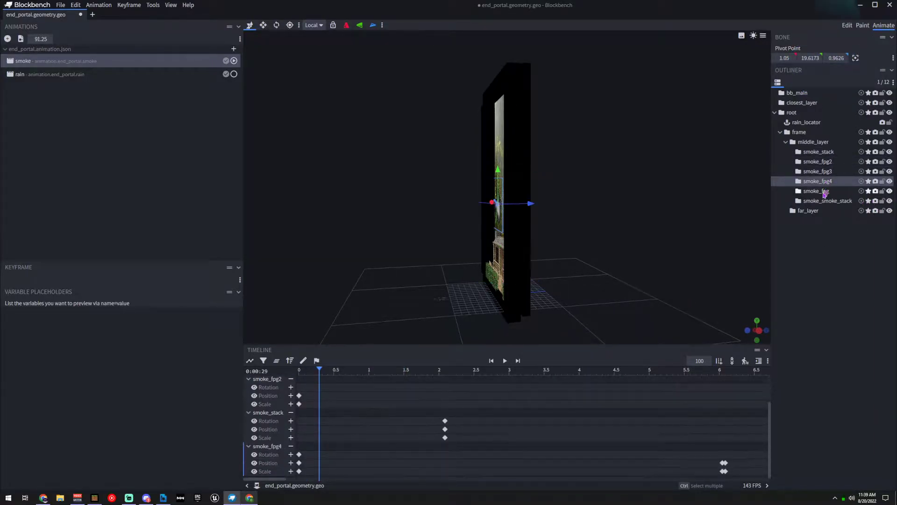
left_click(825, 192)
left_click_drag(346, 373, 483, 370)
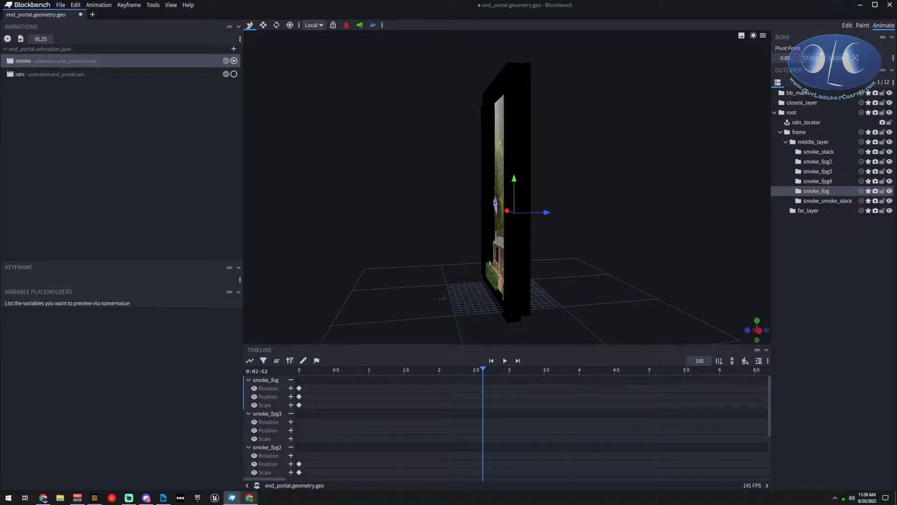
- Return to Edit mode with smoke_fog selected to examine its UV mapping on the end_portal texture
left_click_drag(453, 156, 609, 203)
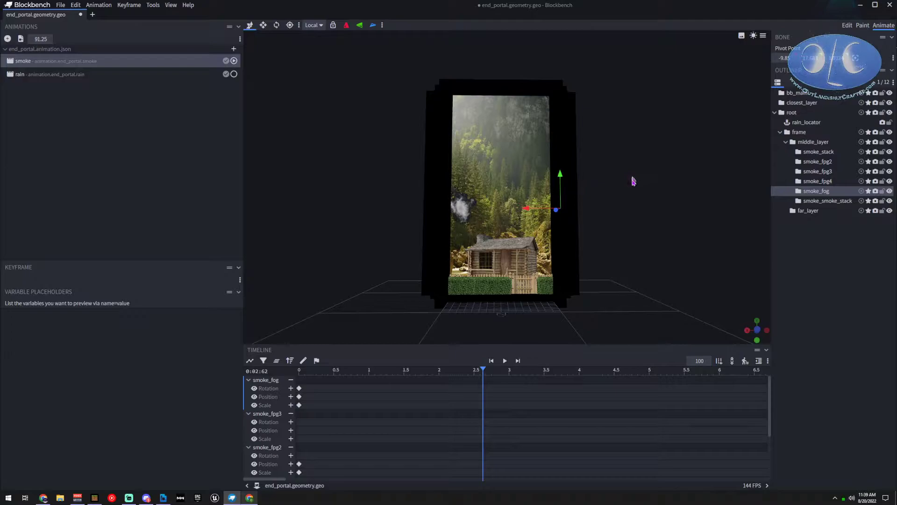
left_click_drag(649, 200, 618, 206)
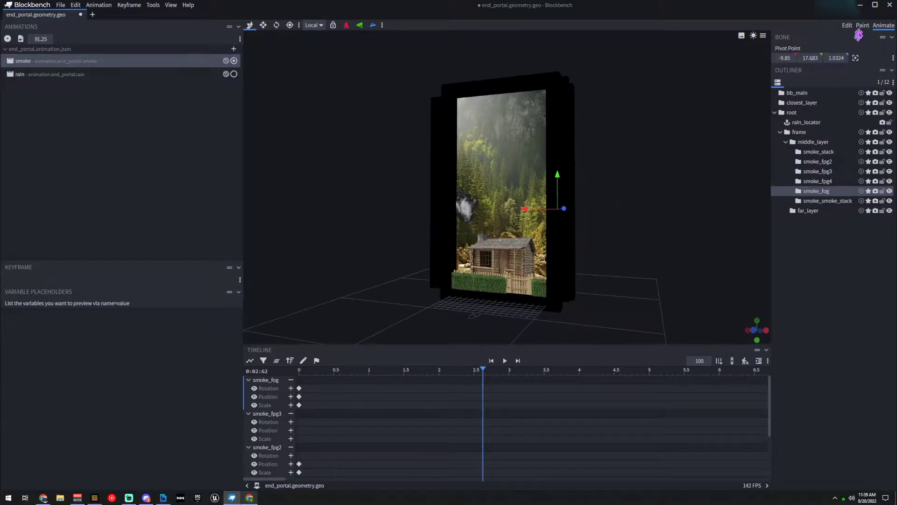
left_click(847, 26)
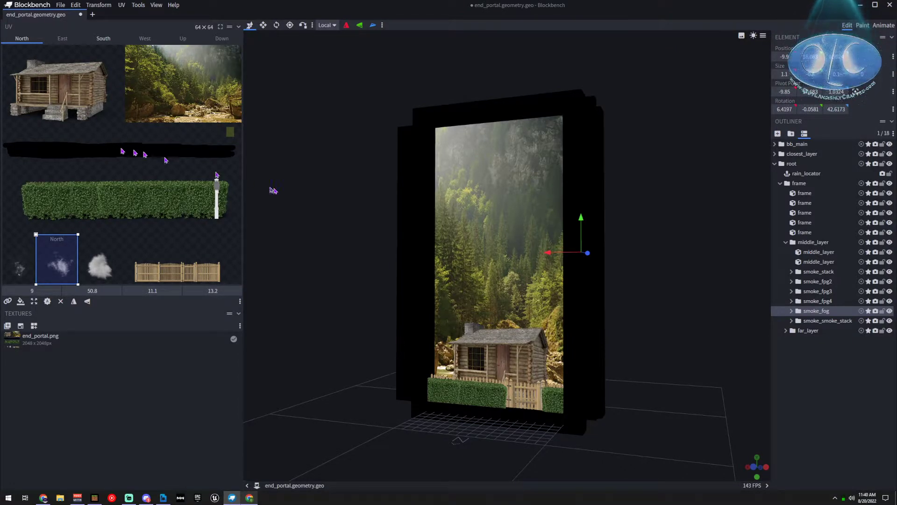
- Select the far_layer background, a frame cube, the closest_layer fence and the bb_main hedge in turn to examine their UV regions on the texture
left_click(201, 93)
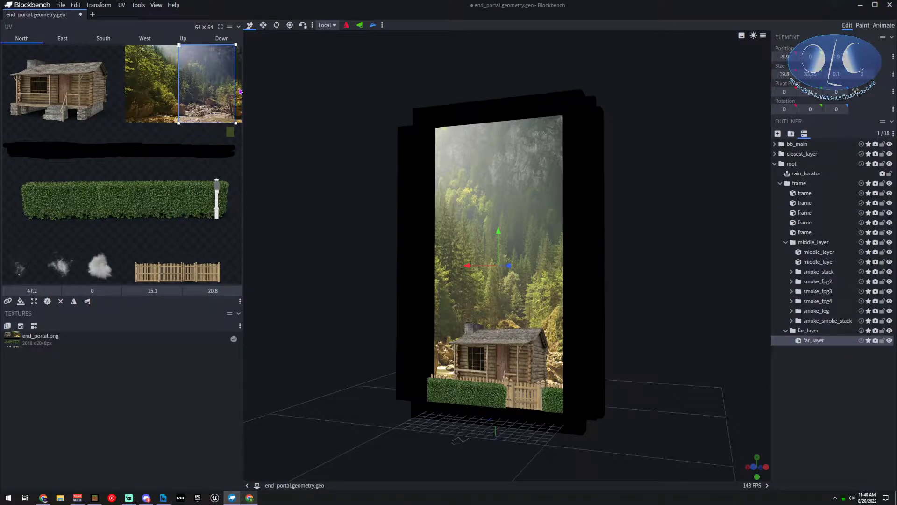
left_click(570, 348)
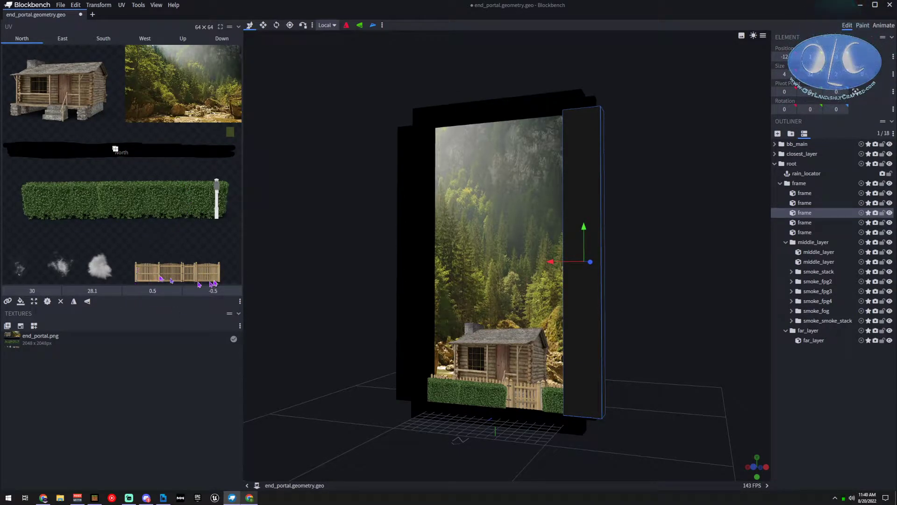
left_click(518, 387)
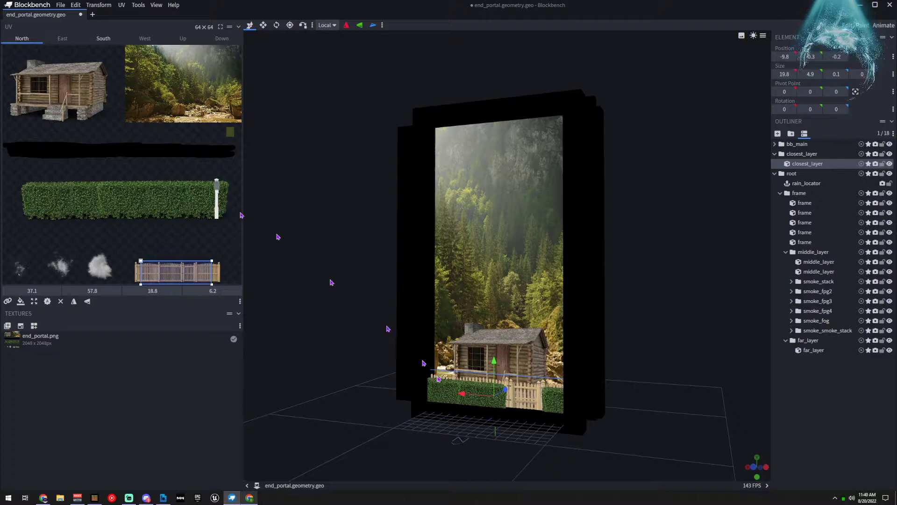
left_click(451, 390)
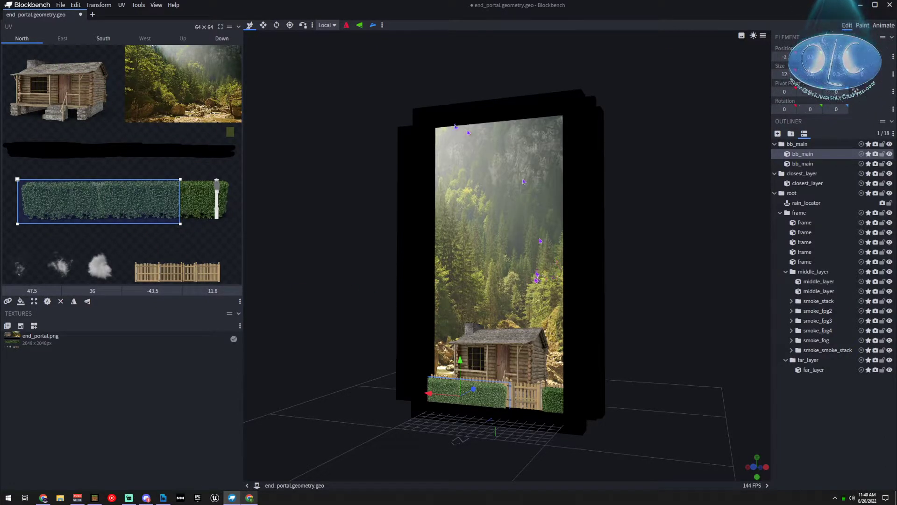
- View the portal nearly from the front and check the project's UV mode and texture size settings without changing them
mouse_move(351, 123)
left_mouse_down()
mouse_move(410, 120)
mouse_move(367, 118)
left_mouse_up()
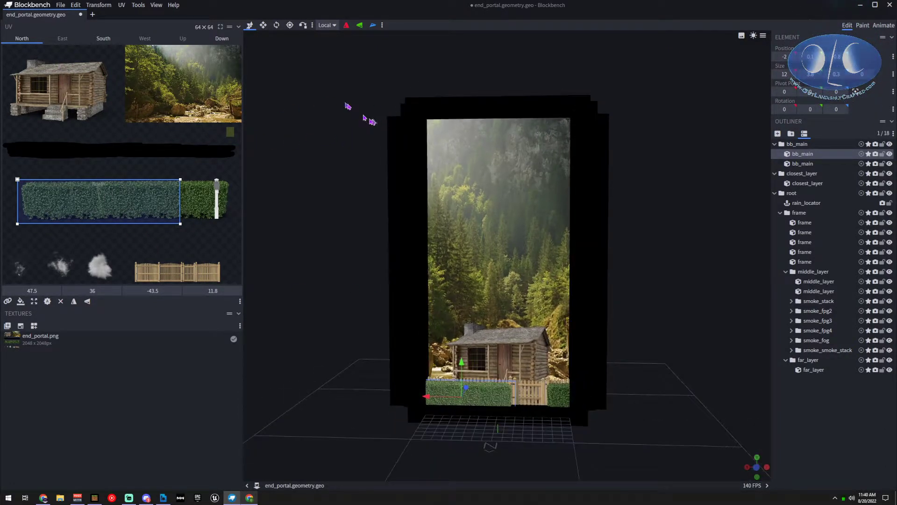
left_click(201, 27)
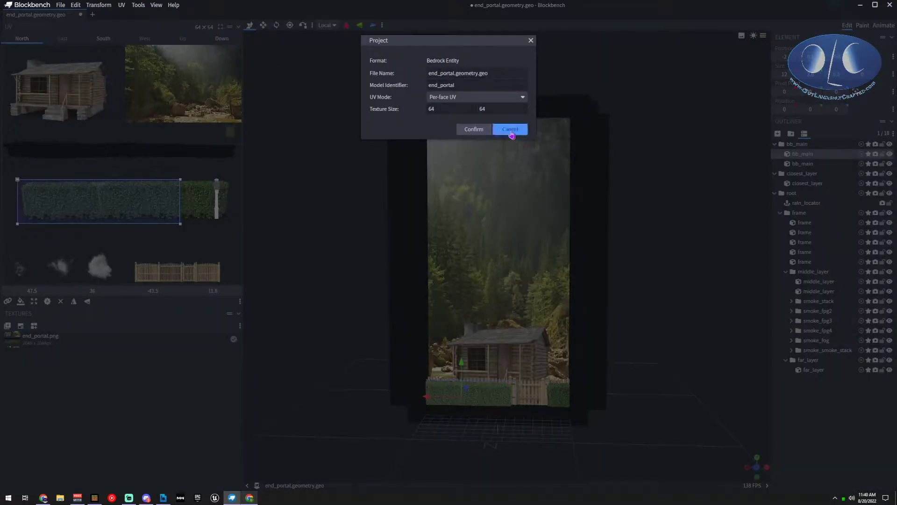
left_click(511, 131)
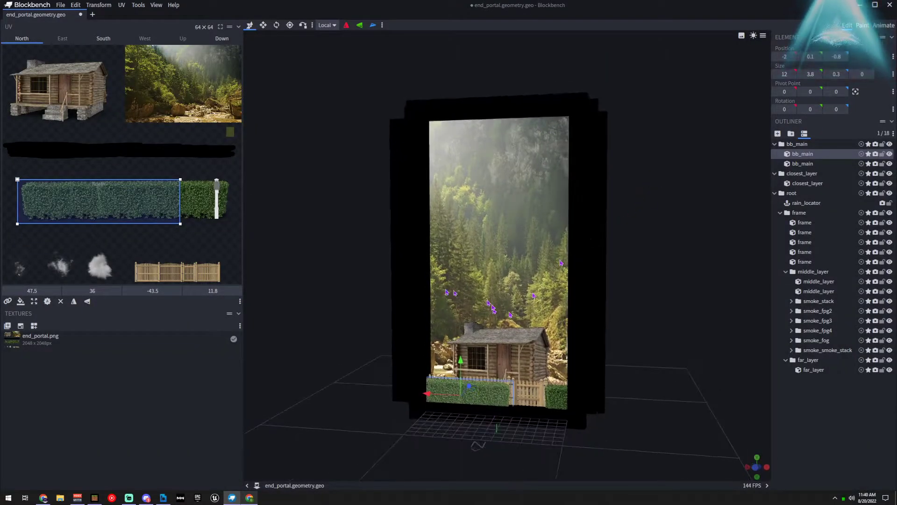
- Switch to bridge., maximize its window and open the hologram_bp project
left_click(163, 497)
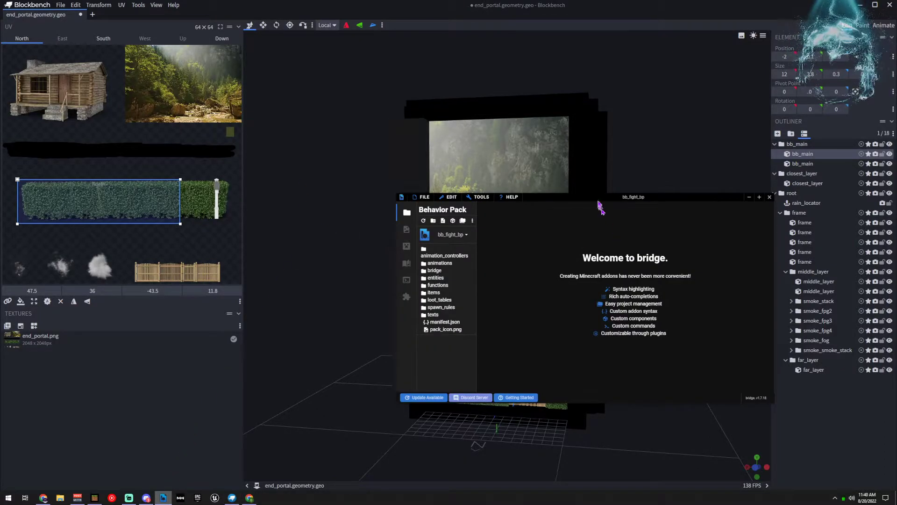
double_click(598, 198)
left_click(113, 43)
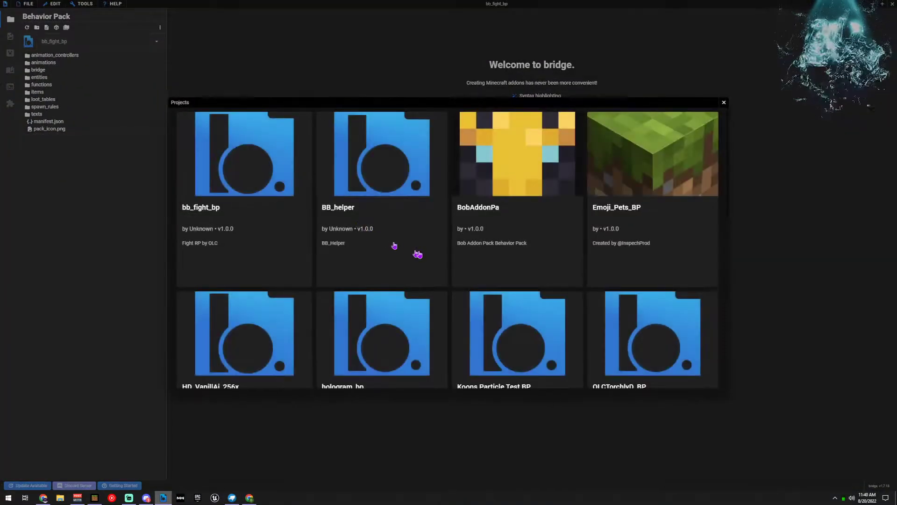
scroll(428, 285, "down", 2)
left_click(379, 287)
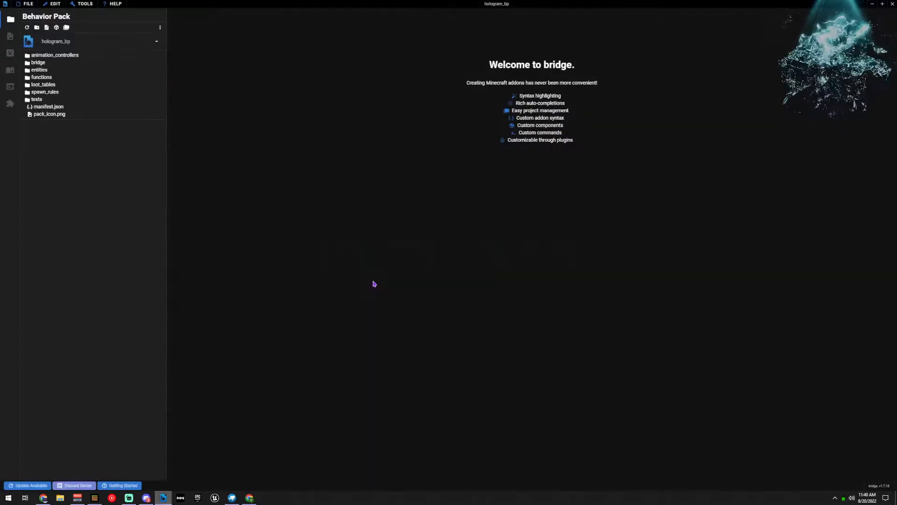
- Open the behavior pack's entities portal.json and examine the randomized summon commands of its spawn_butterflies event
left_click(41, 71)
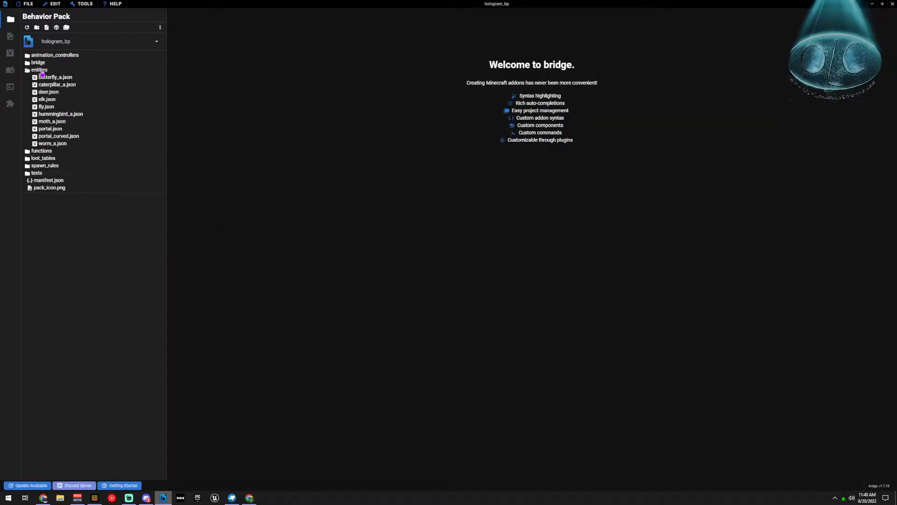
left_click(51, 130)
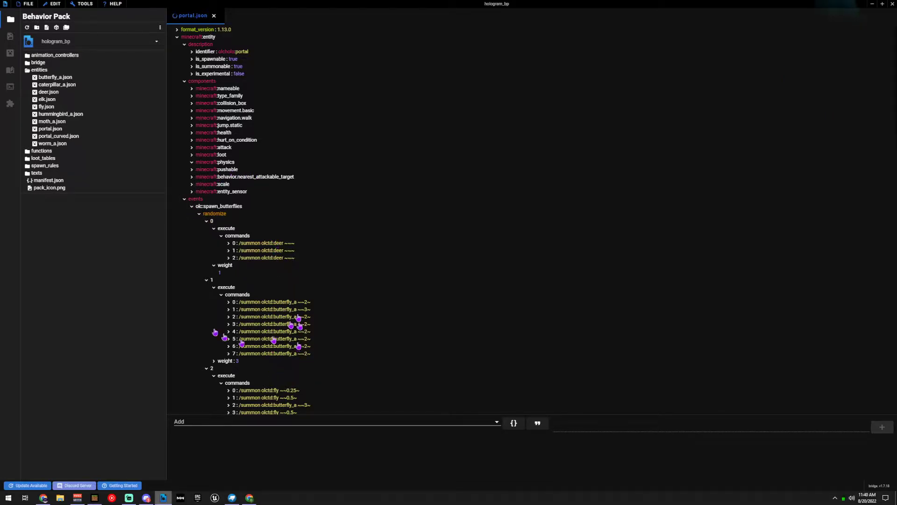
left_click(192, 207)
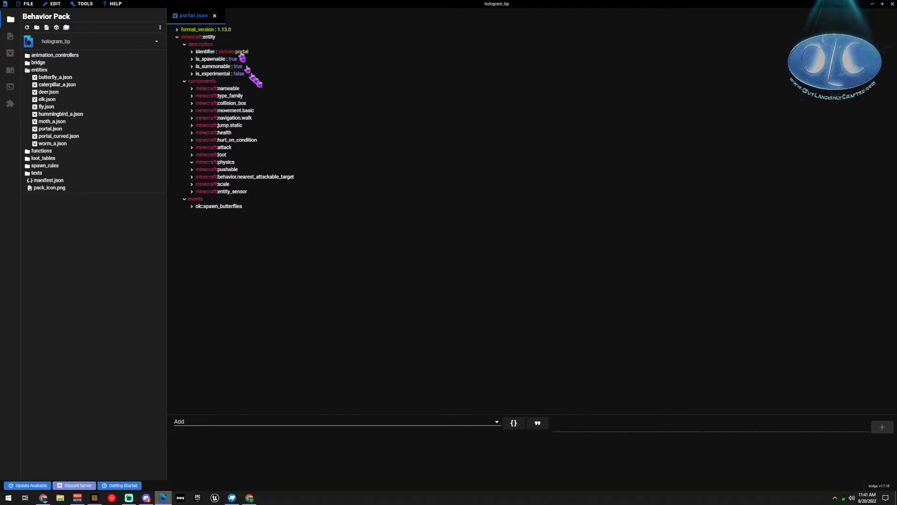
- Examine the portal's entity_sensor component with its event filters, and recheck the spawn_butterflies event it calls
left_click(192, 191)
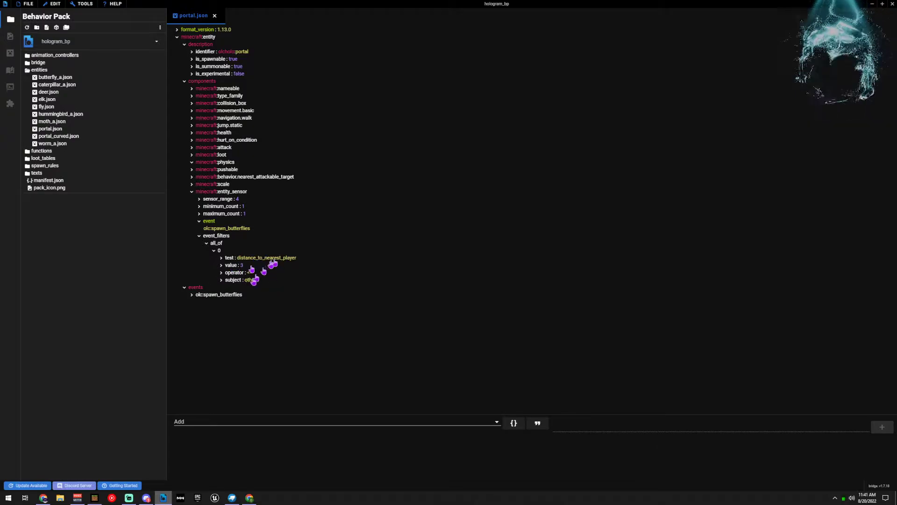
left_click(192, 191)
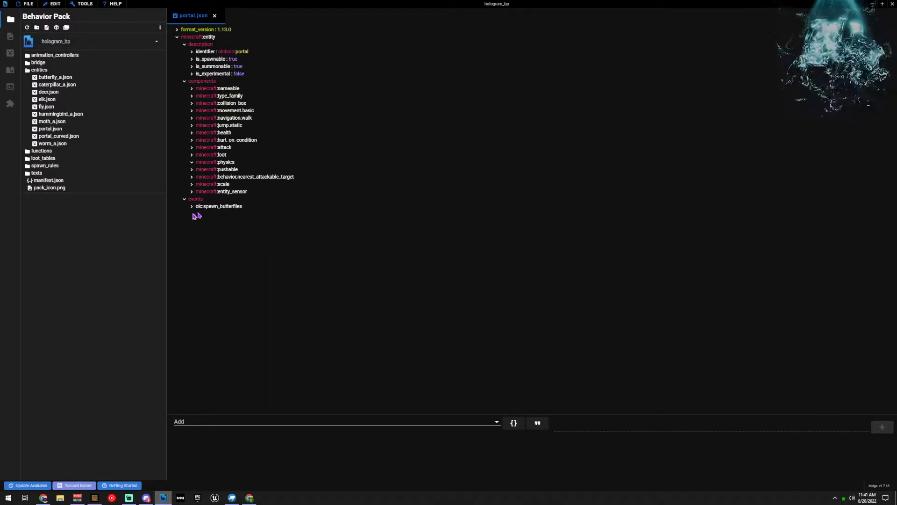
left_click(192, 206)
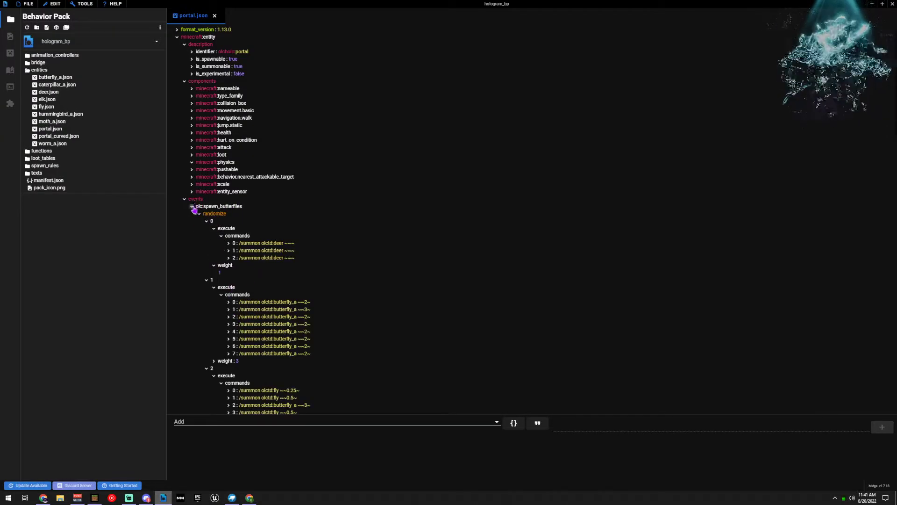
left_click(192, 207)
- Open portal.json from the resource pack's entity folder to examine its materials, texture, geometry, animations and particle effects
left_click(11, 36)
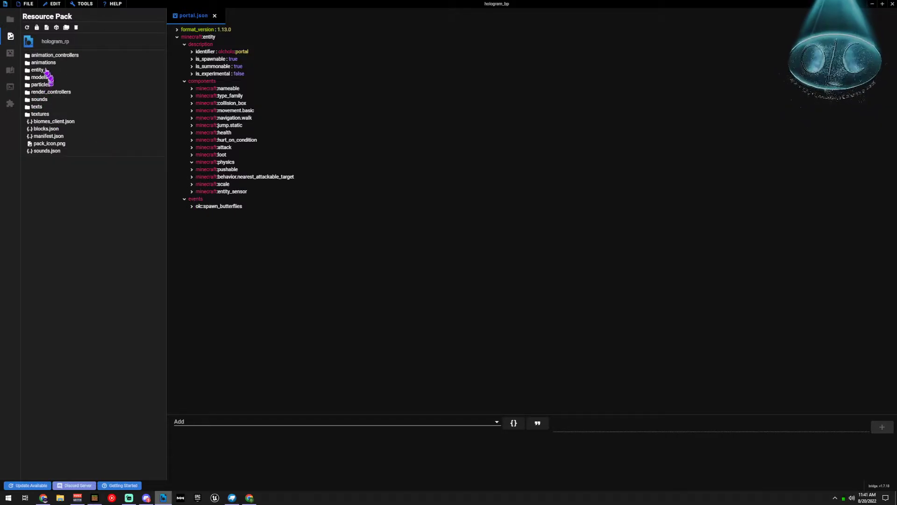
left_click(45, 70)
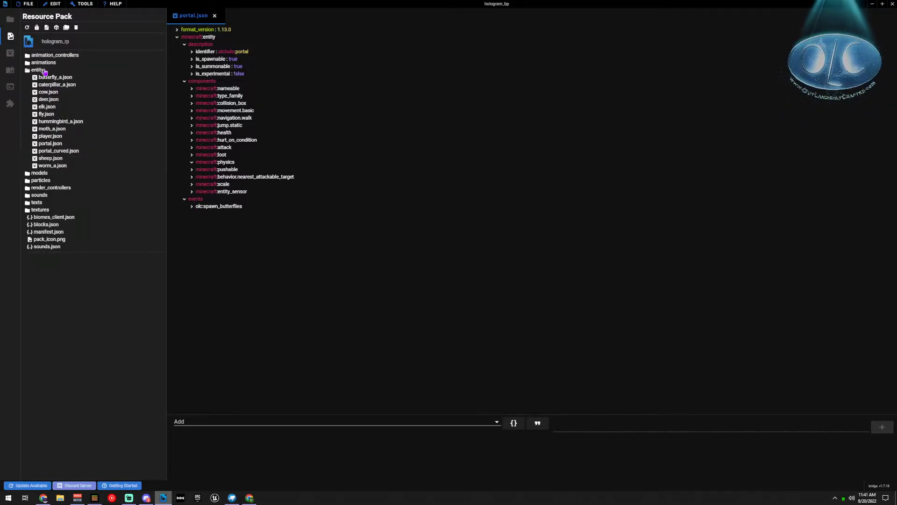
left_click(53, 144)
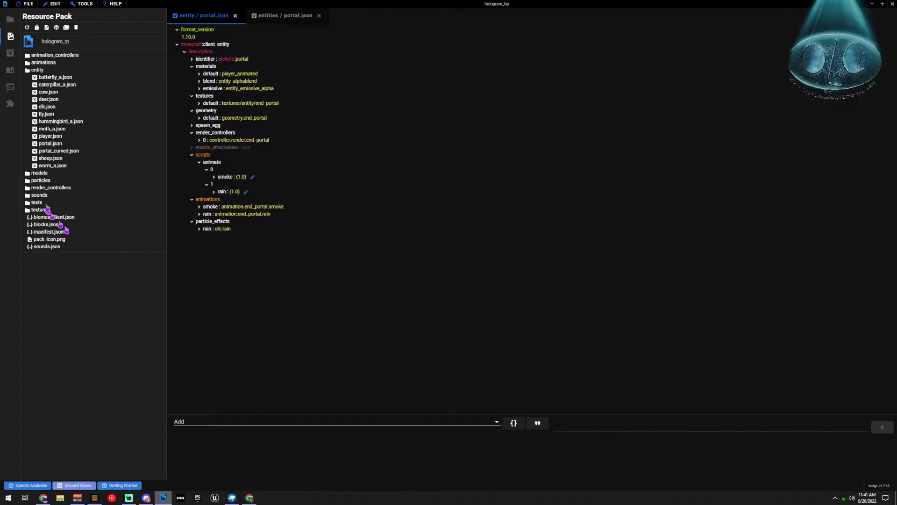
- Open the end_portal_curved.json render controller to examine its uv_anim scale and offset, and collapse the light_color_multiplier entry
left_click(49, 187)
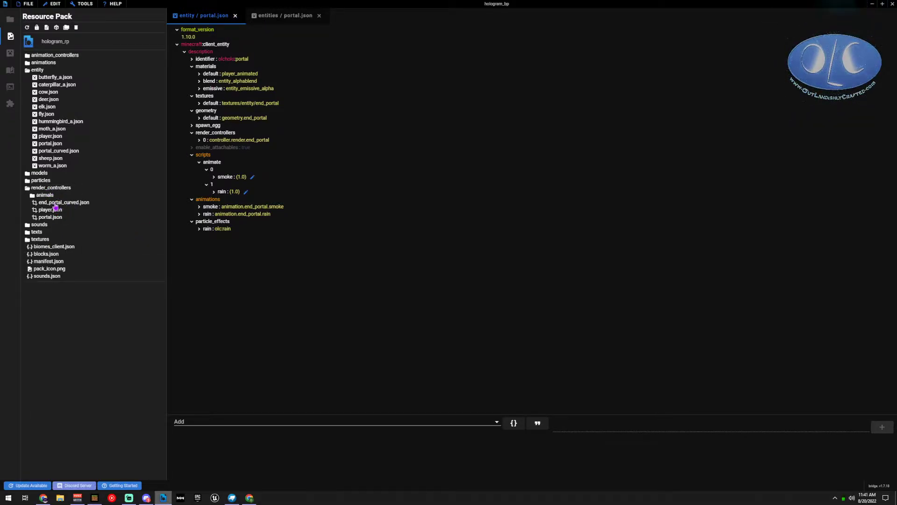
left_click(56, 203)
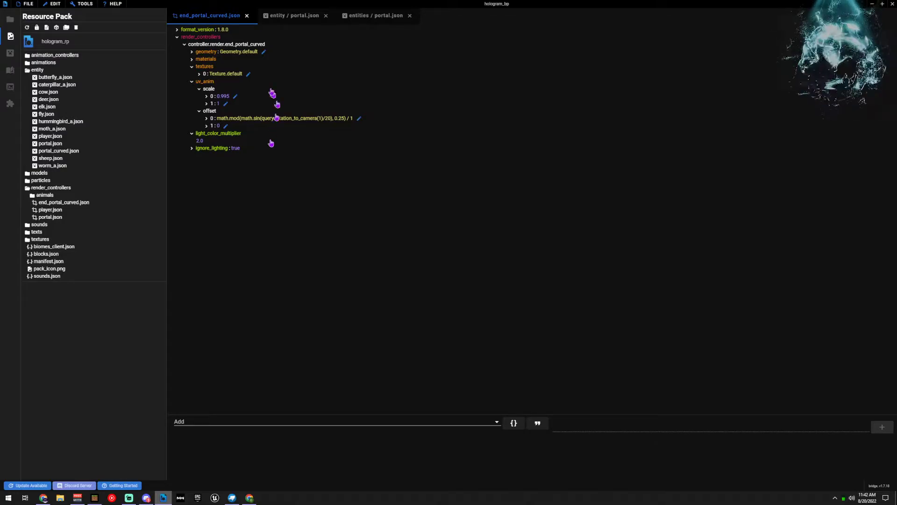
left_click(191, 135)
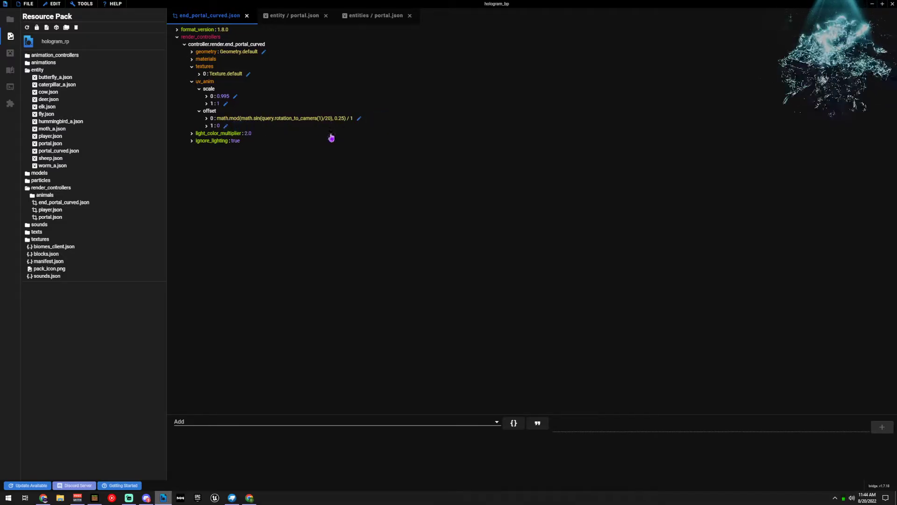
- Switch to Minecraft, resume the world and move around the cabin portal to view its layers and spawned butterflies from several angles
left_click(95, 498)
left_click(274, 190)
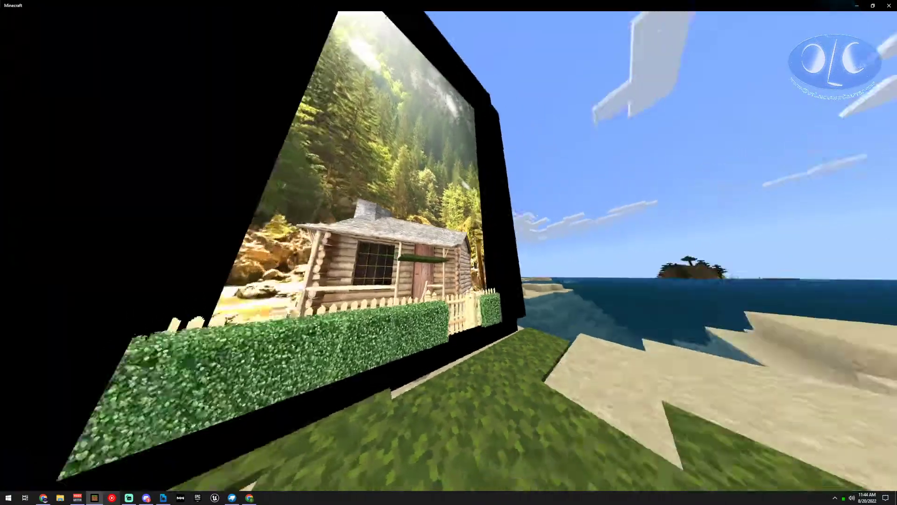
key("d")
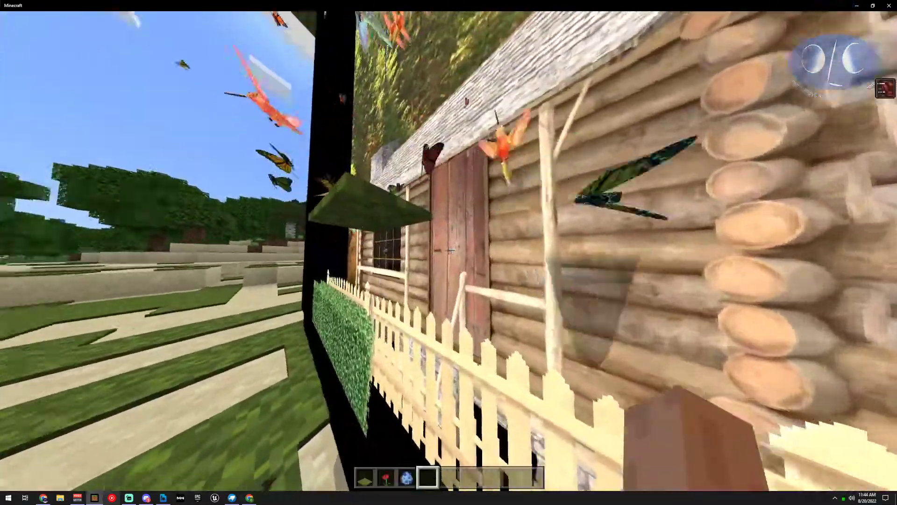
key("s")
key("w")
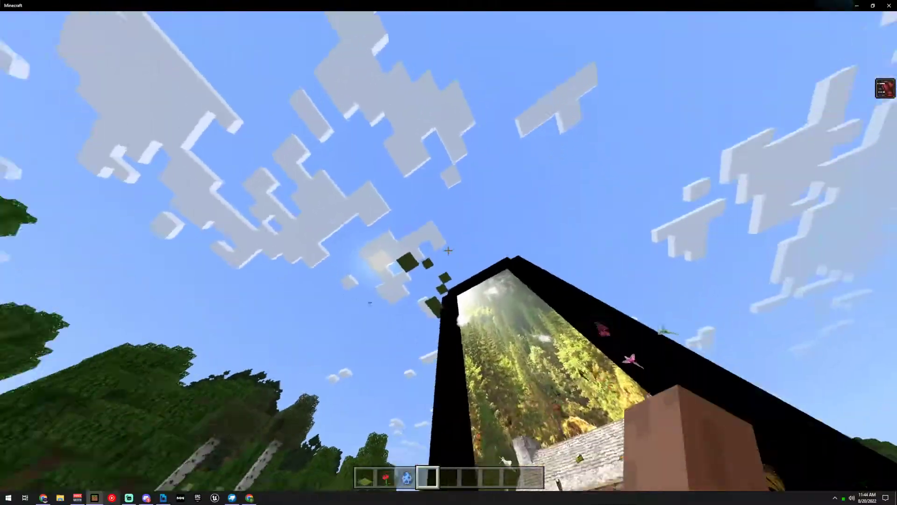
key("s")
key("w")
key("d")
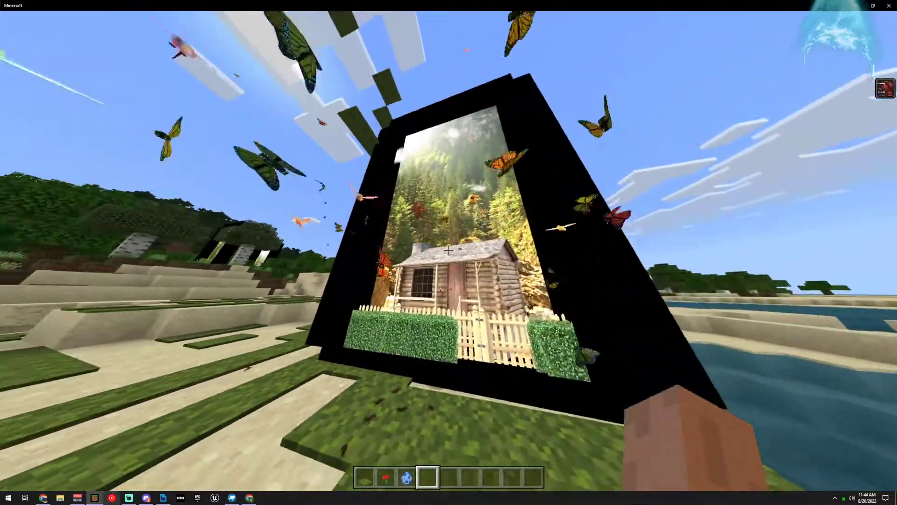
key("s")
key("w")
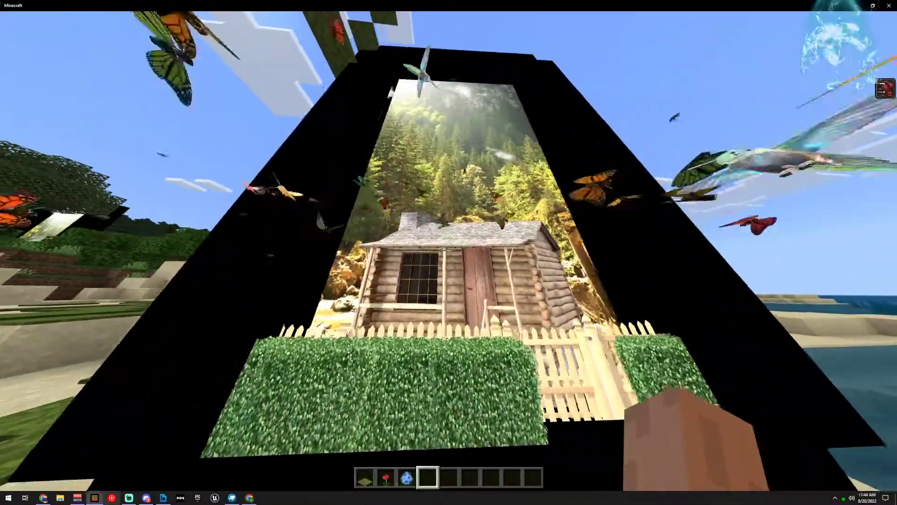
key("s")
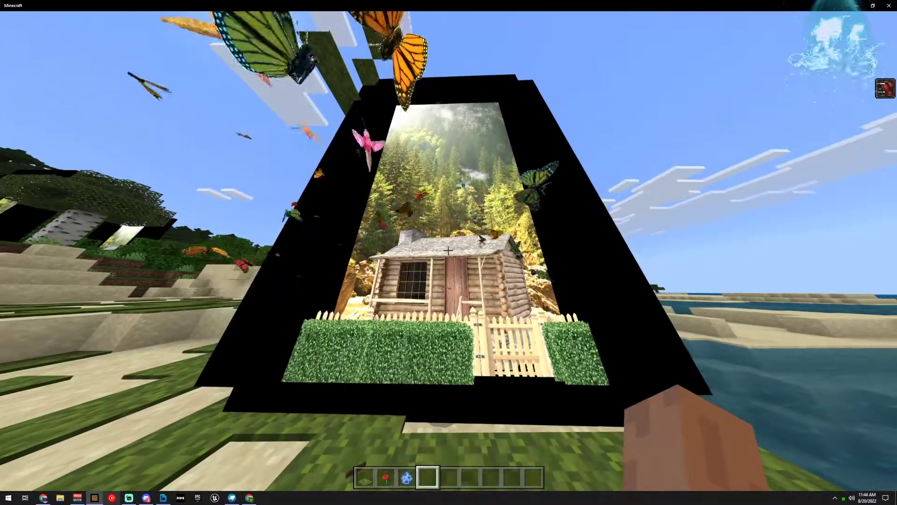
key("a")
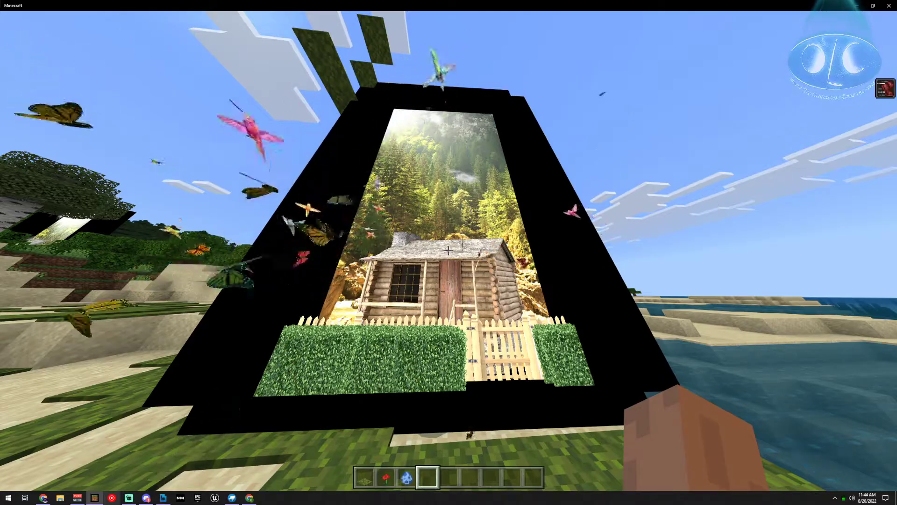
- Rerun the previous chat command to kill the summoned butterflies, hummingbirds, flies and deer, and recall the command once more
key("slash")
key("Up")
key("Return")
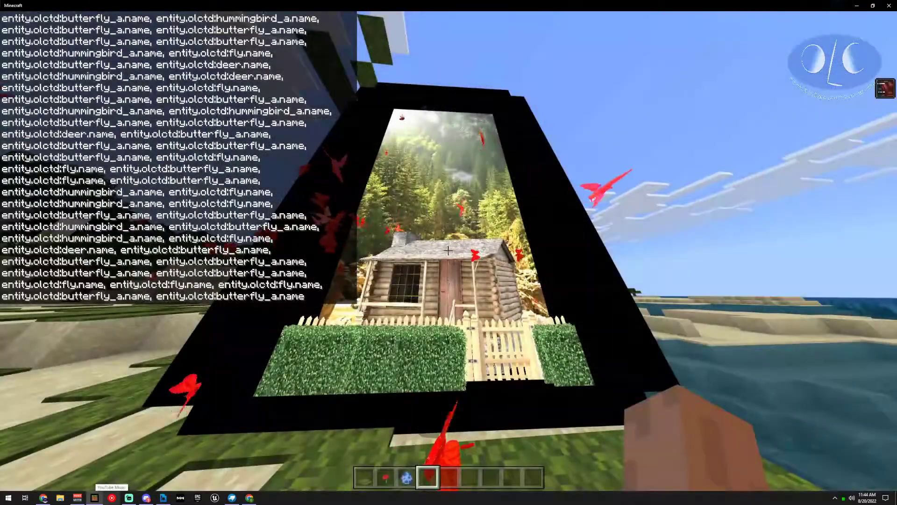
key("slash")
key("Up")
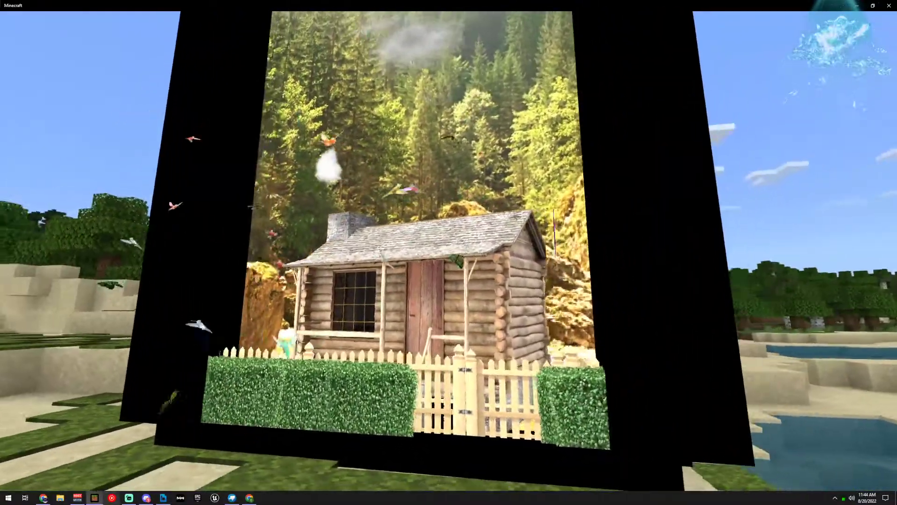
- Move around the portal to view the layered cabin scene and its smoke from different angles, and switch to the third-person camera
key("a")
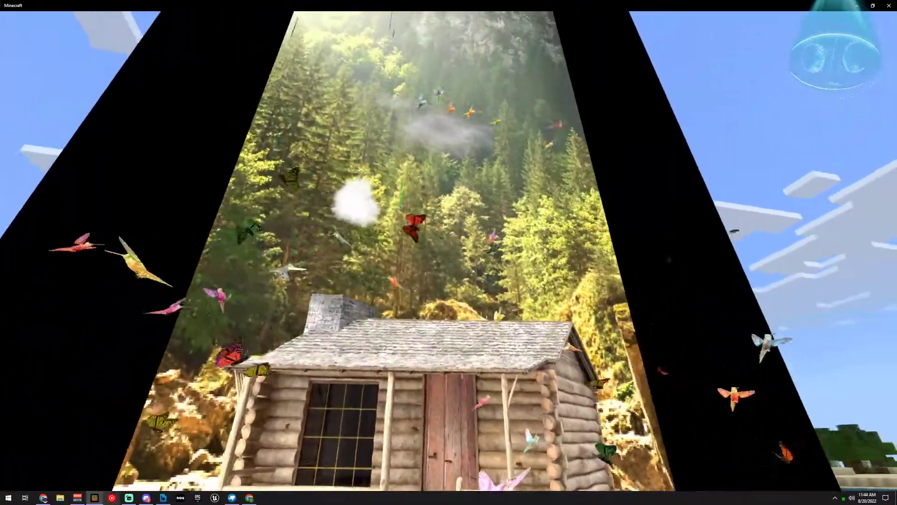
key("s")
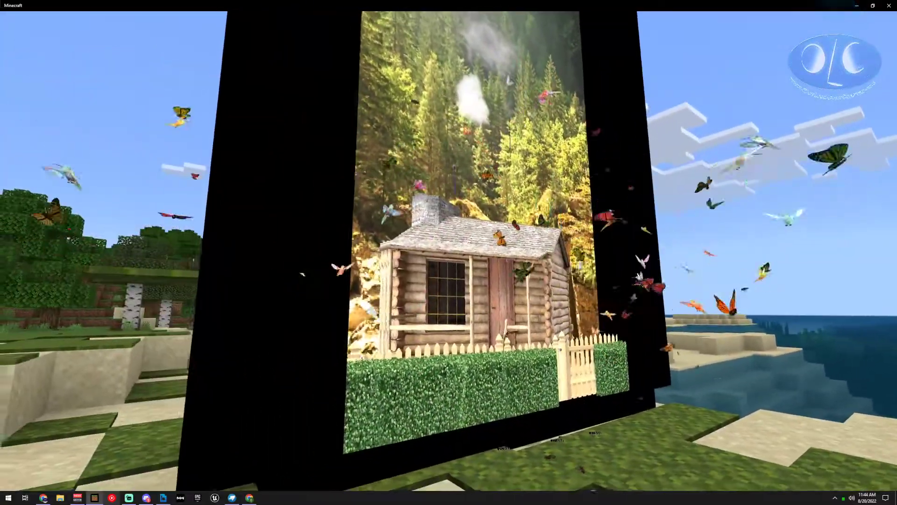
key("w")
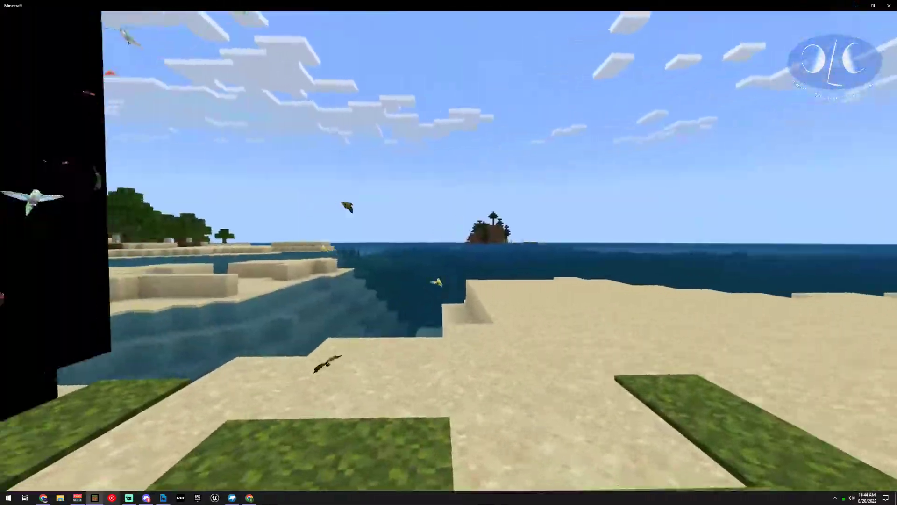
key("F5")
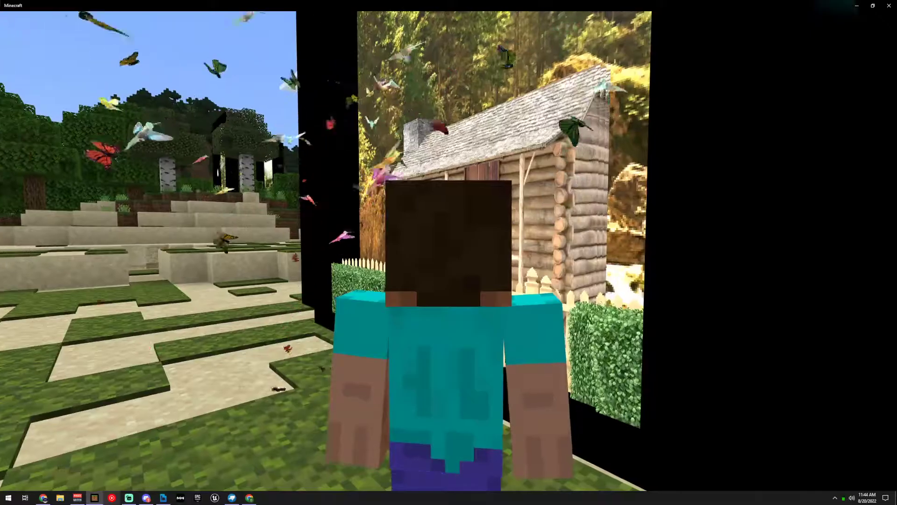
- Switch the camera perspective and move around the cabin portal to view its layers and reach its back side
key("F5")
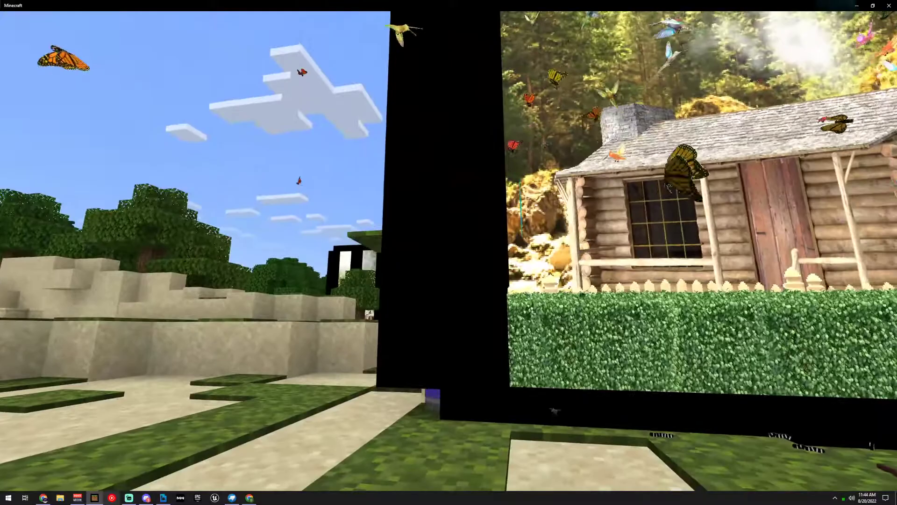
key("d")
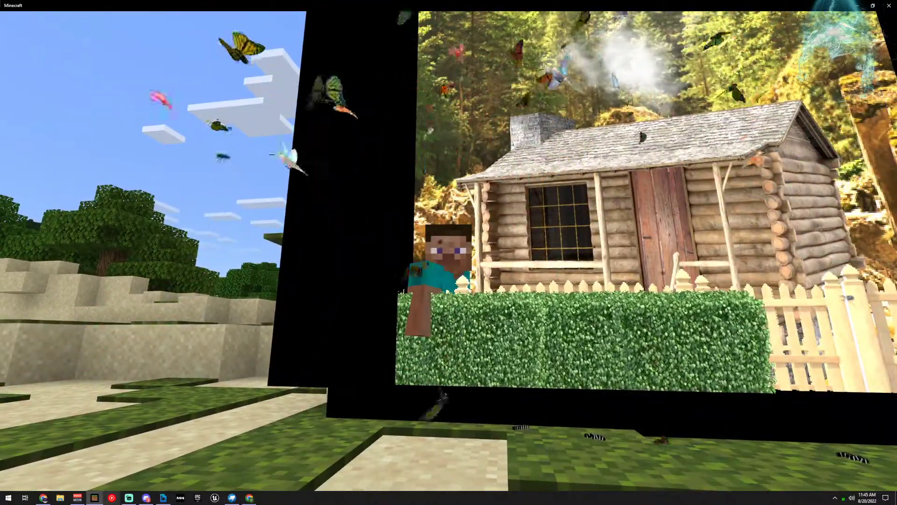
key("w")
key("a")
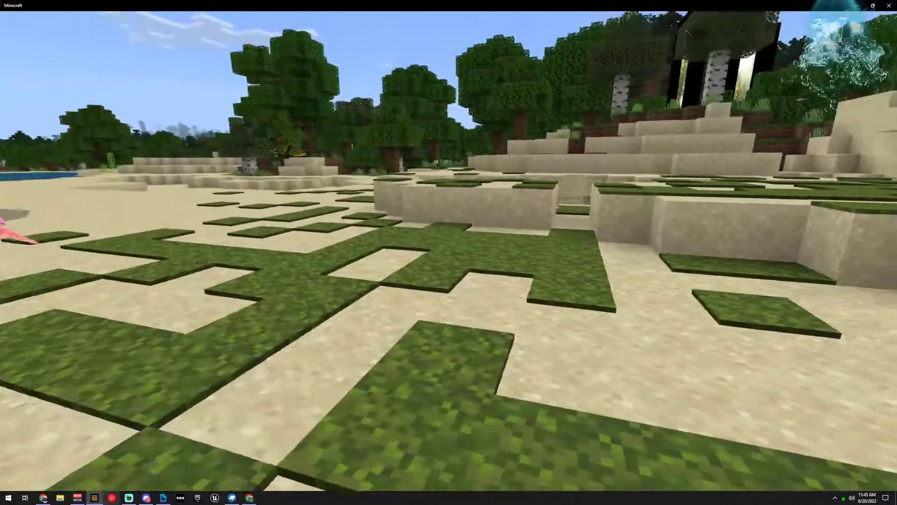
key("w")
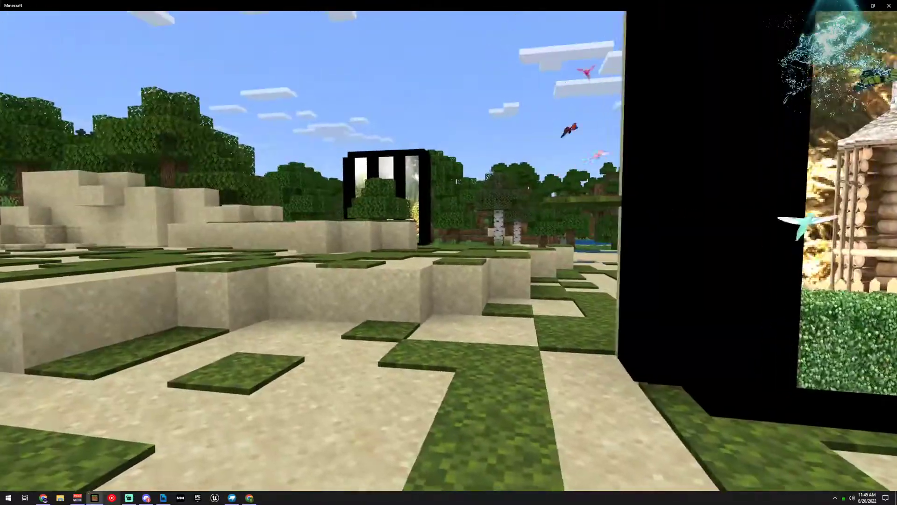
key("a")
key("w")
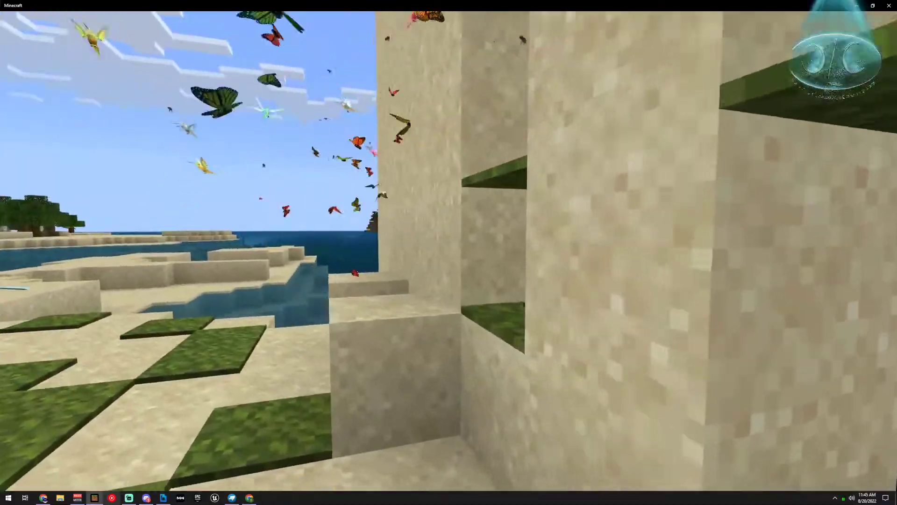
key("w")
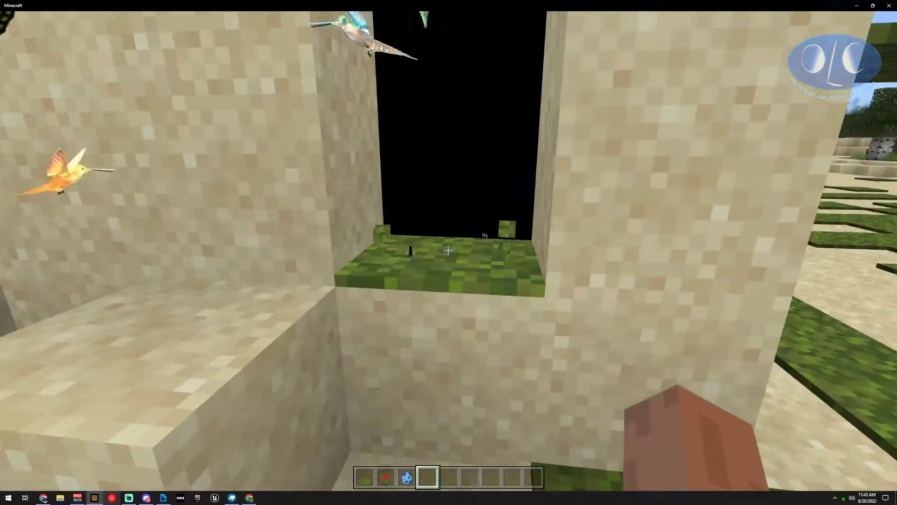
- Enter the opening at the back of the portal and position the character beside the cabin, between the scene's layers
left_click(448, 251)
key("w")
key("space")
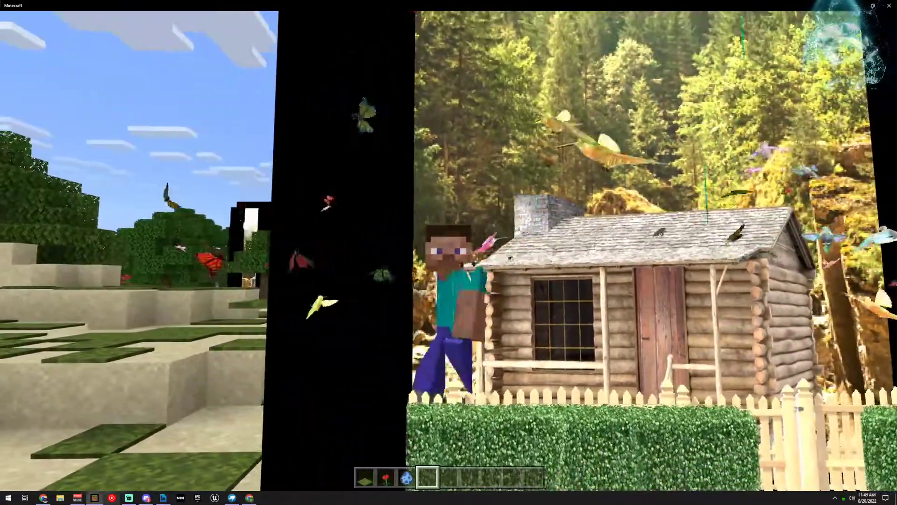
key("d")
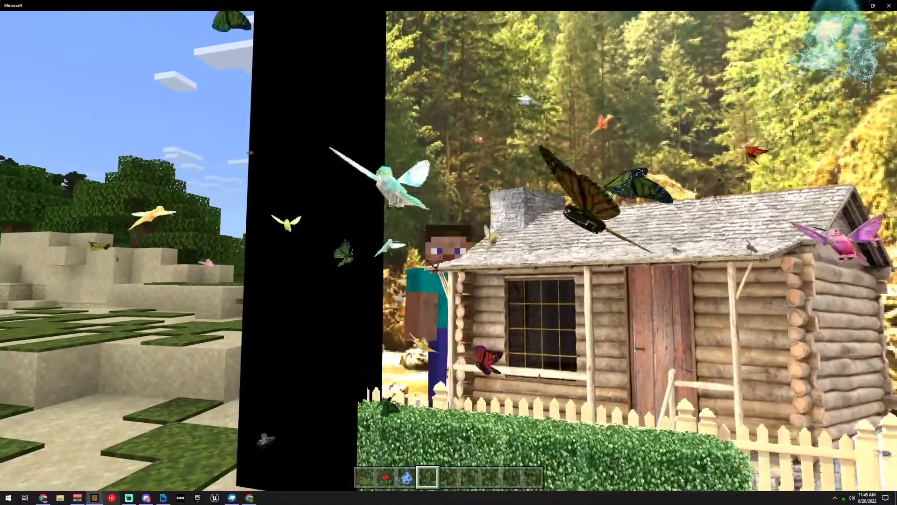
key("s")
key("w")
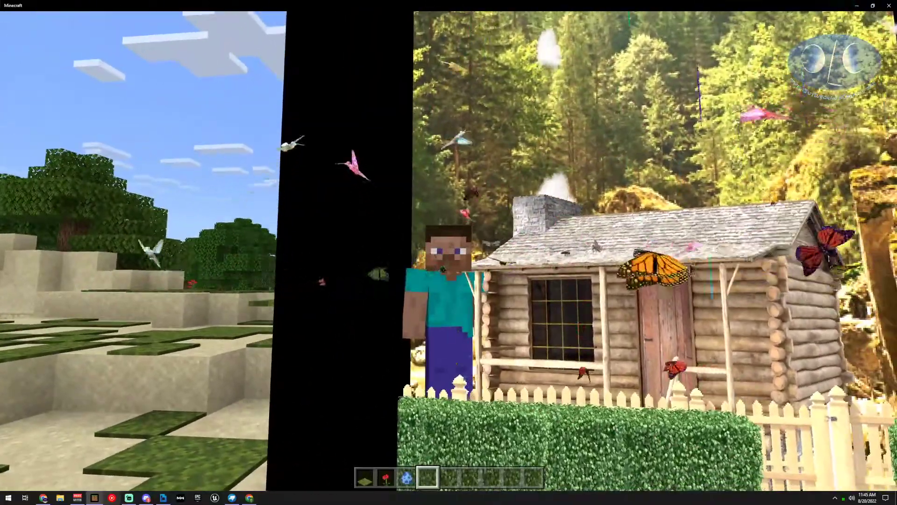
key("s")
key("w")
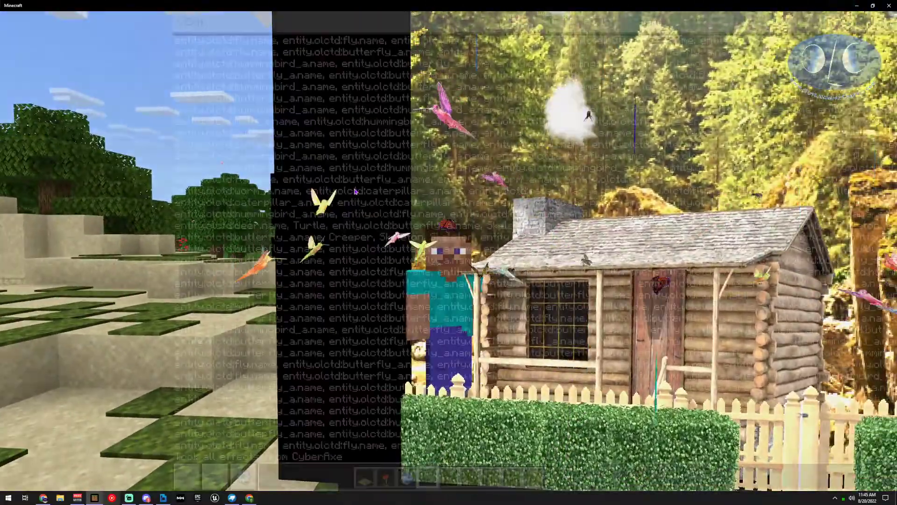
- Give the player the speed effect for 10000 seconds at amplifier 10, and reapply it with hideParticles set to true
key("slash")
key("Up")
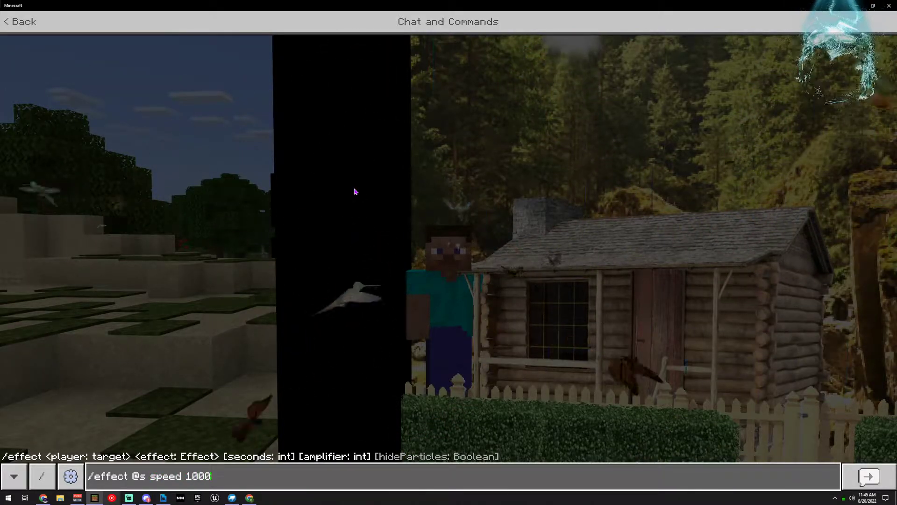
key("Return")
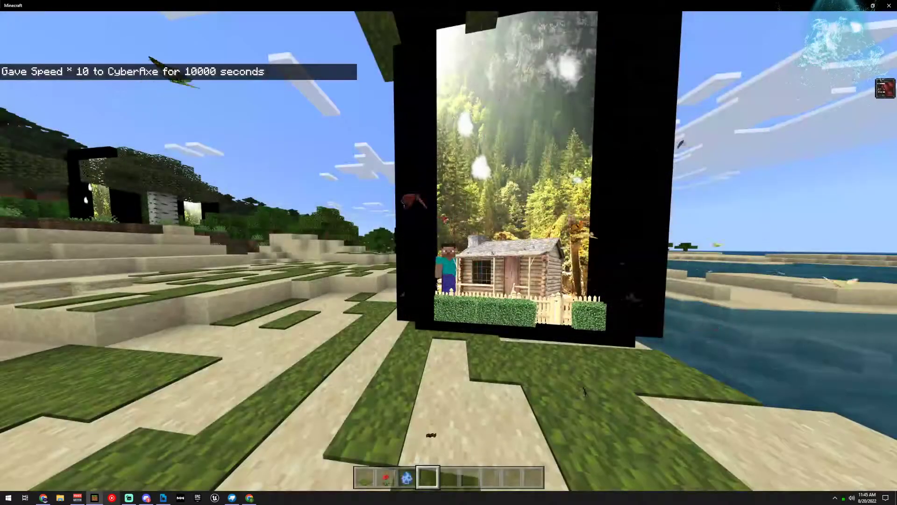
key("w")
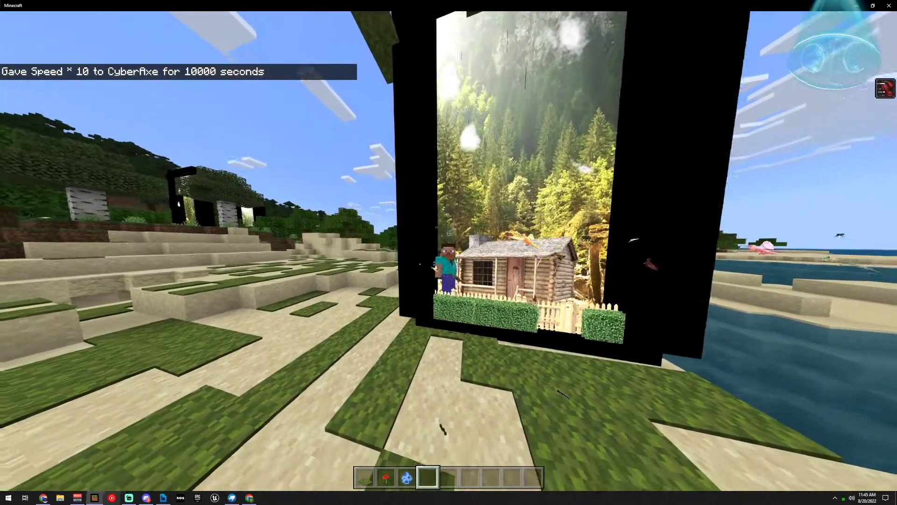
key("t")
key("Up")
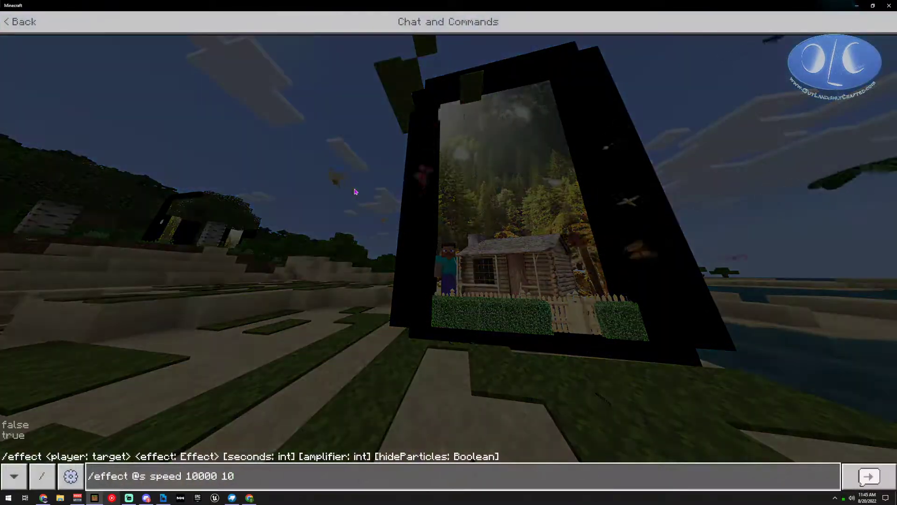
type("true")
key("Return")
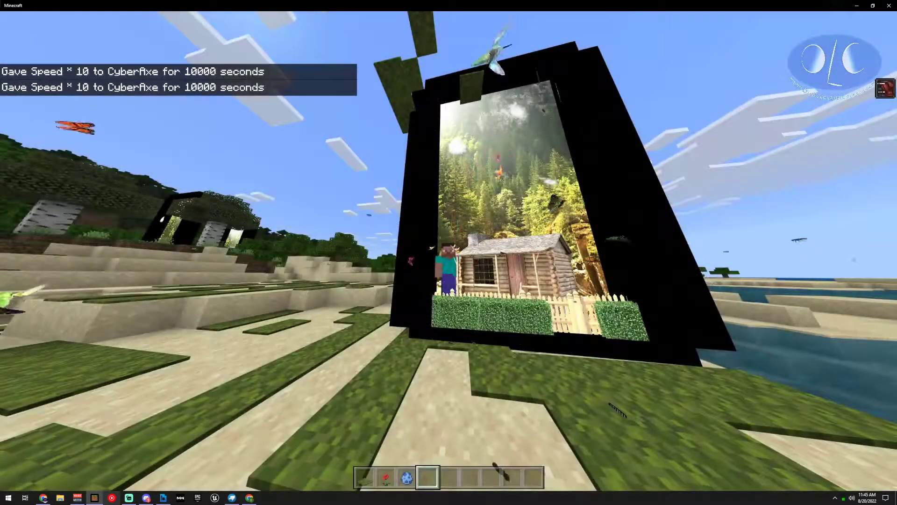
- Move the character sideways, forward and upward inside the portal to examine how the layered scene shifts from different angles
key("a")
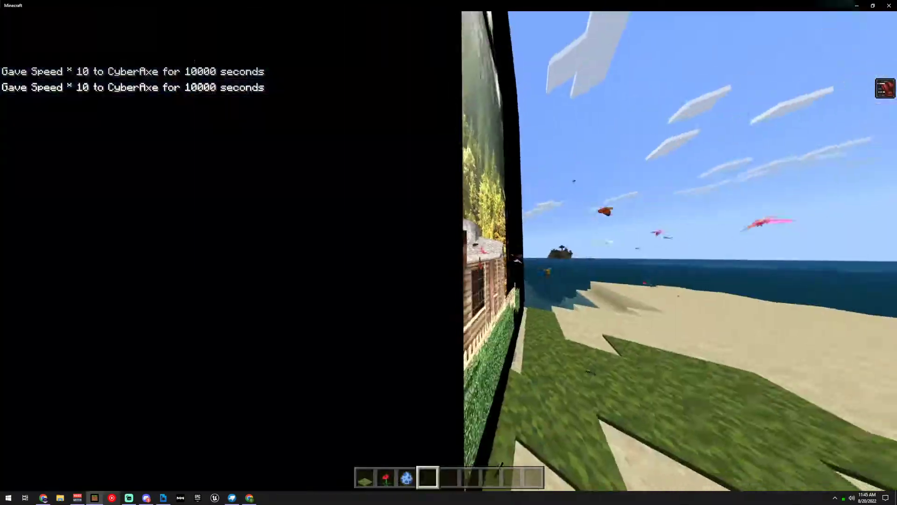
key("d")
key("d")
key("a")
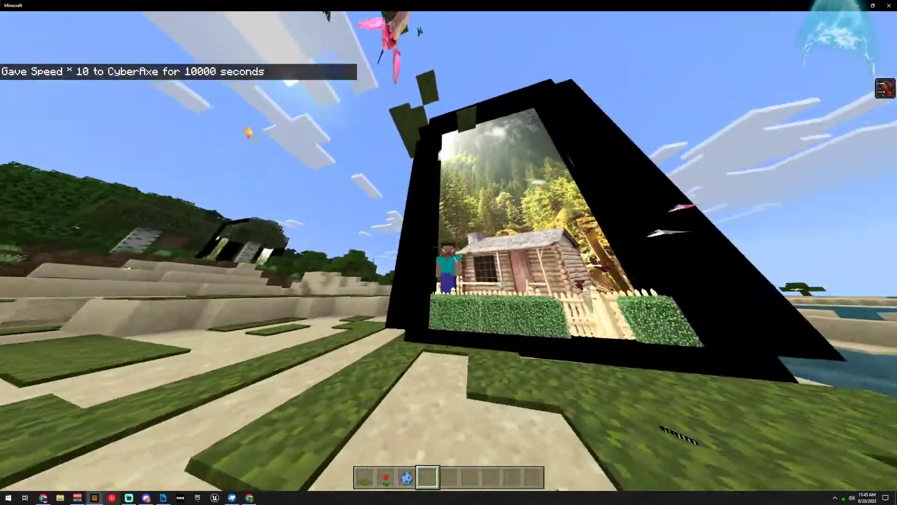
key("w")
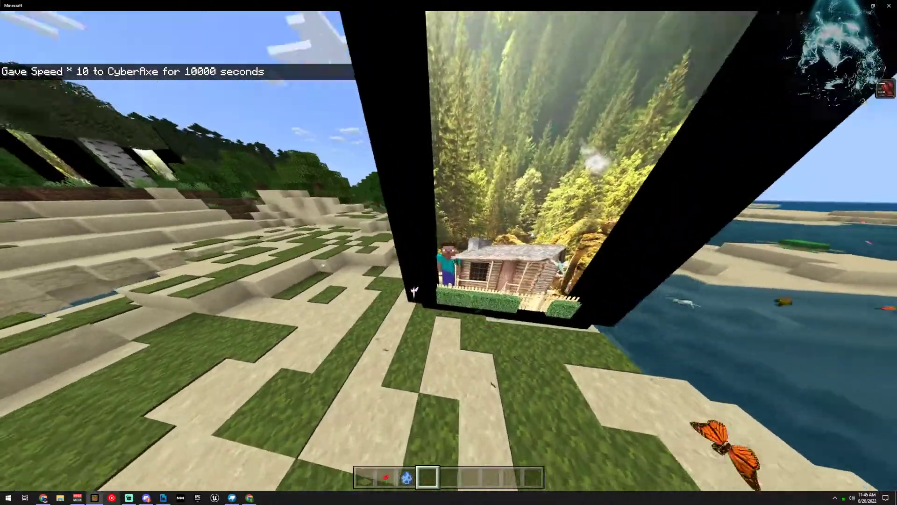
key("d")
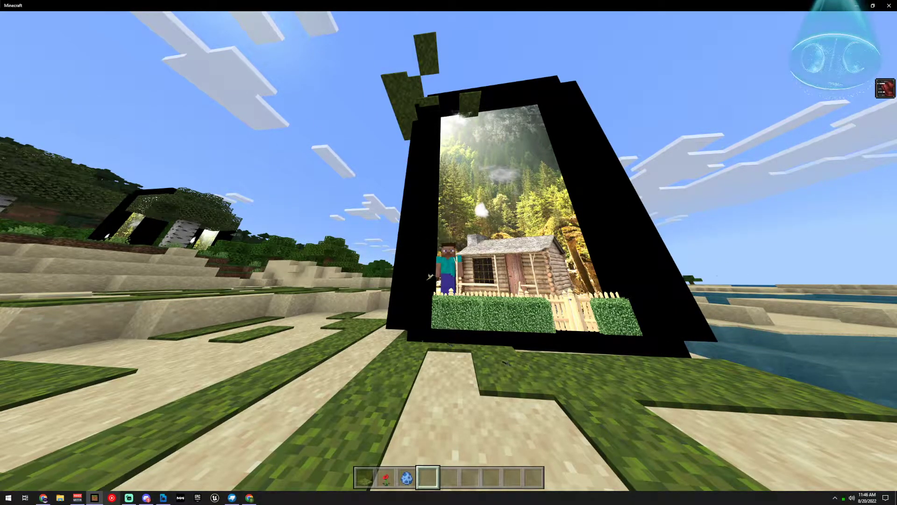
key("d")
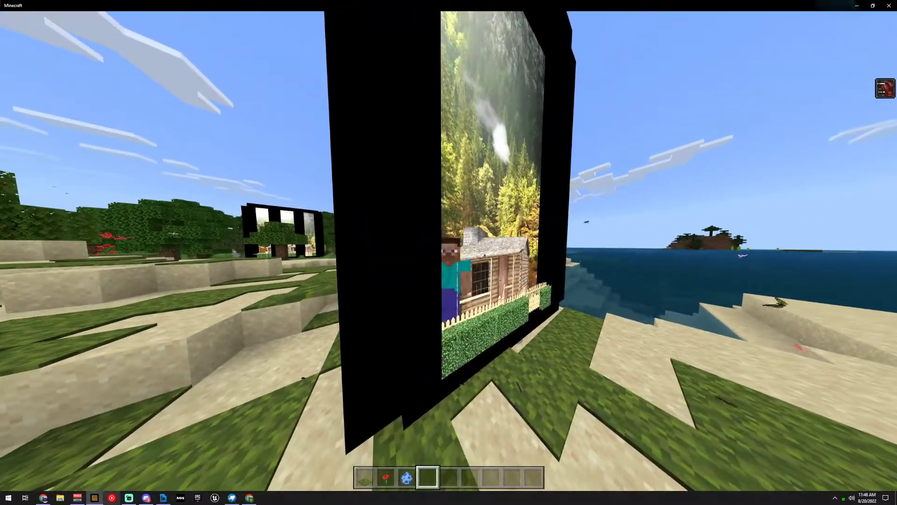
key("w")
key("s")
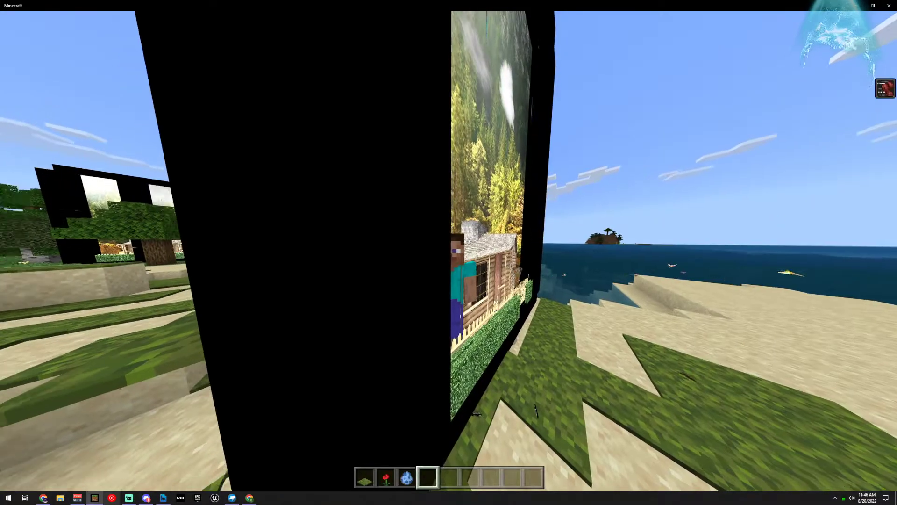
key("d")
key("d")
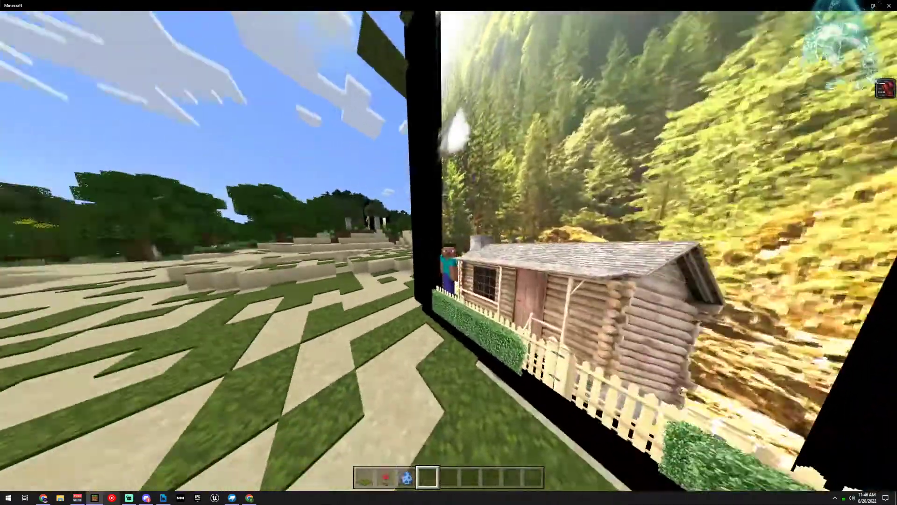
key("a")
key("a")
key("space")
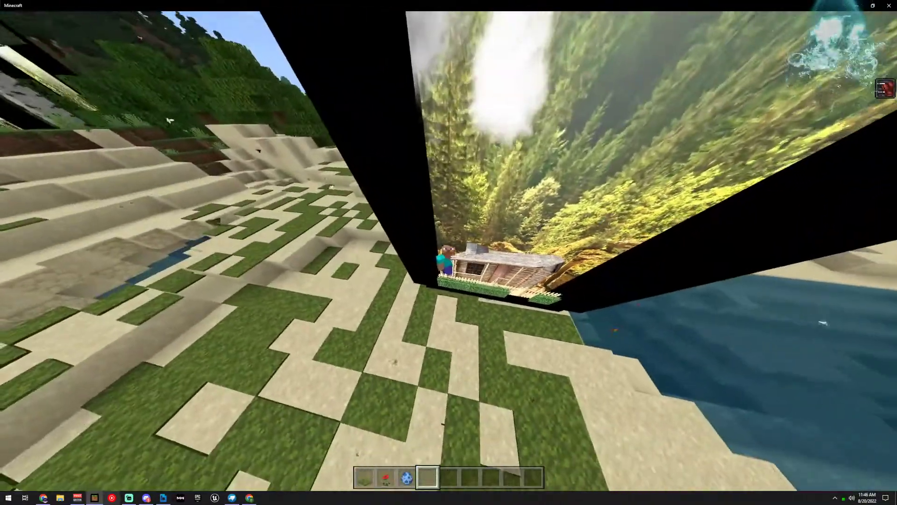
key("shift")
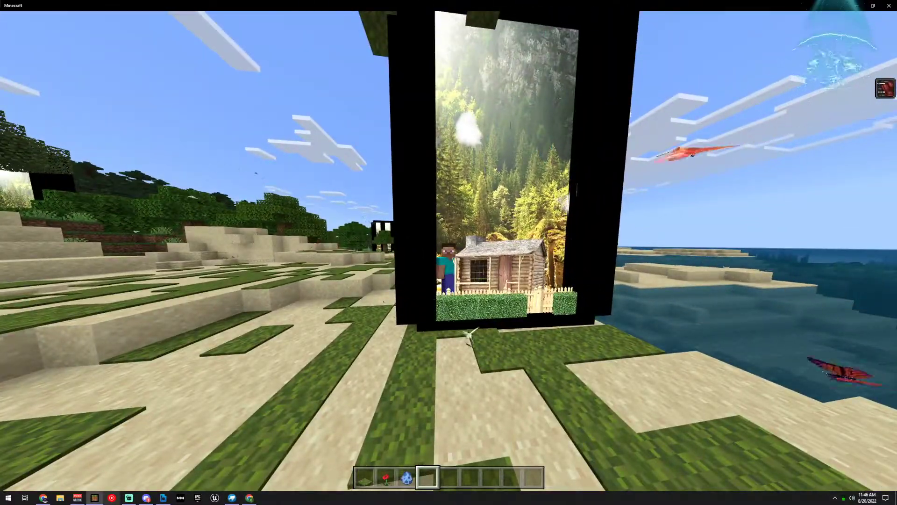
- Return to first-person view, pick the cabin portal's spawn egg from the existing portal, and place another portal on the open sand
key("F5")
key("w")
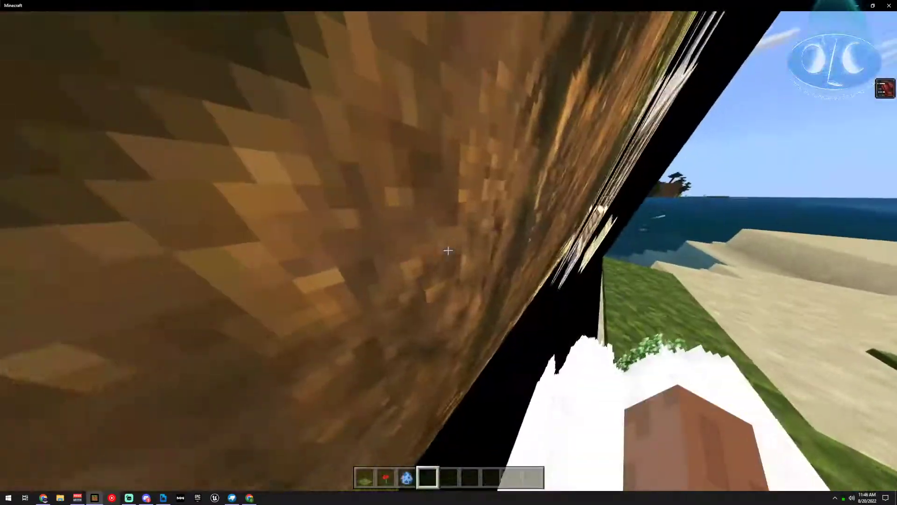
key("s")
middle_click(448, 251)
key("w")
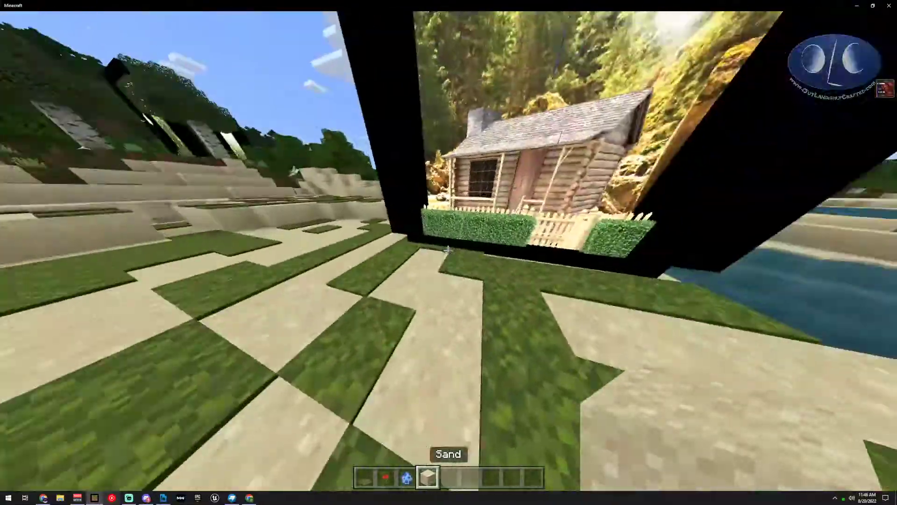
key("w")
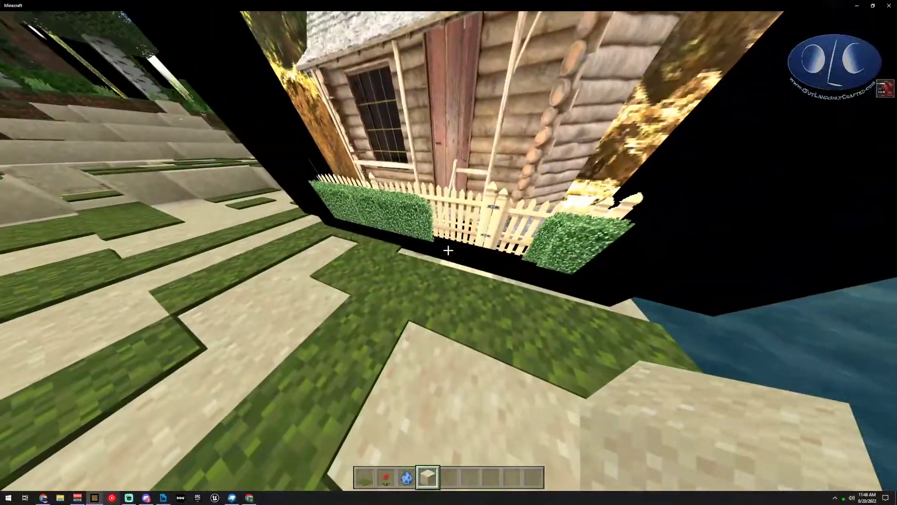
middle_click(448, 251)
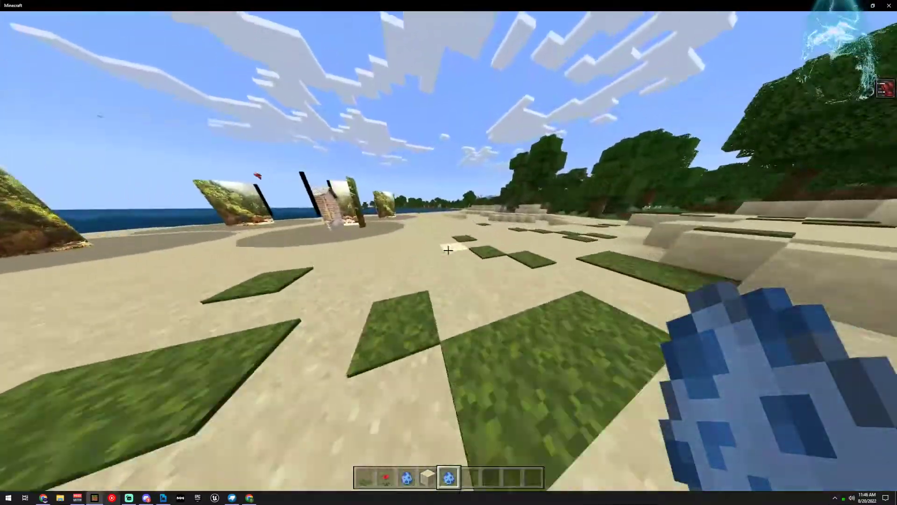
right_click(448, 251)
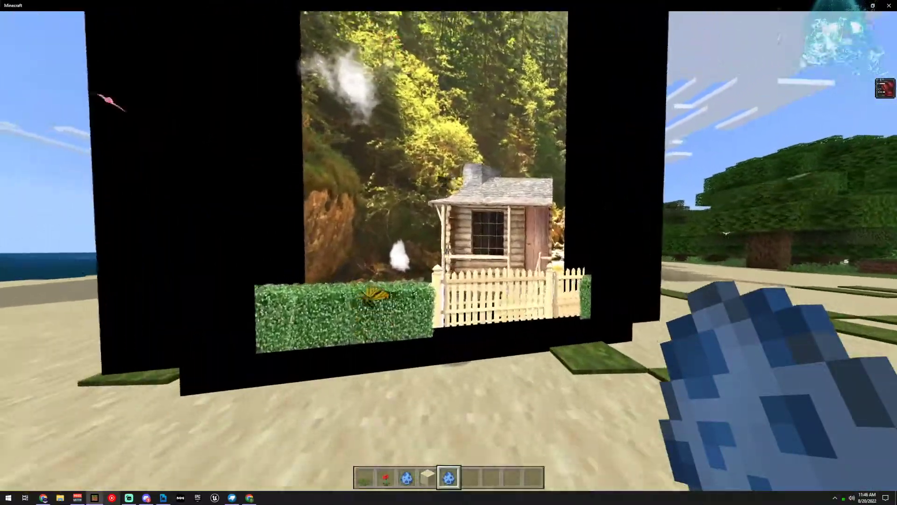
- Move around the newly placed cabin portal to view its depth layers from several sides, and switch to an empty hotbar slot
key("a")
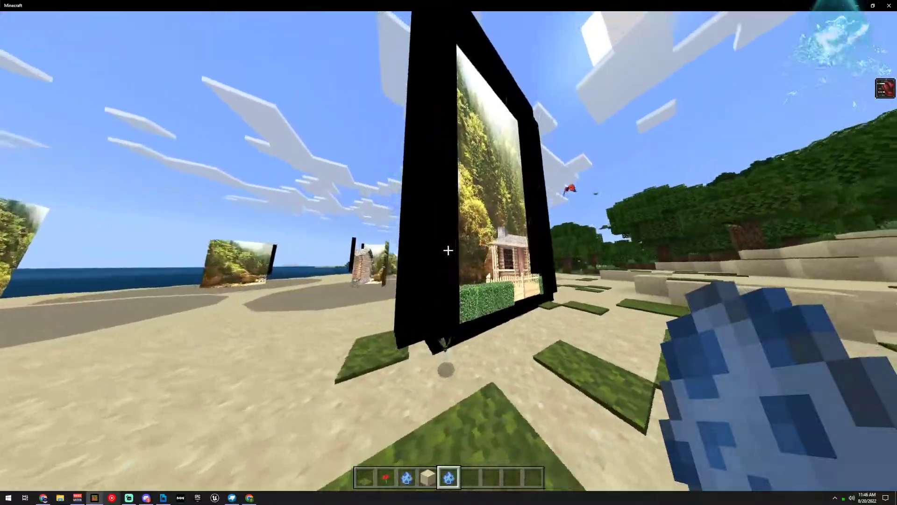
key("d")
key("w")
key("w")
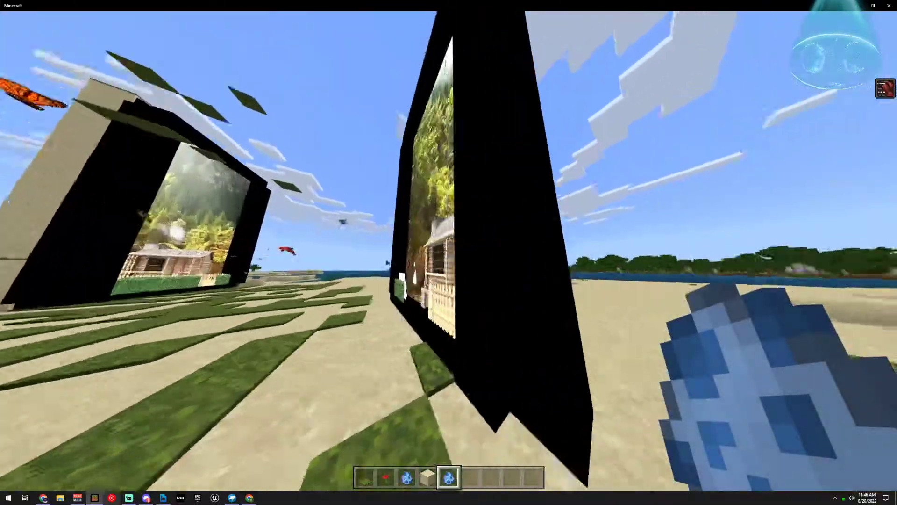
key("s")
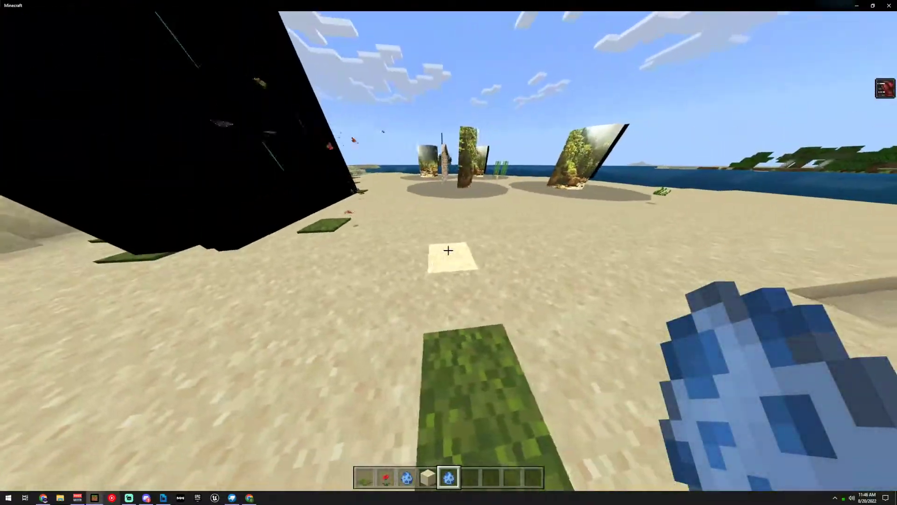
key("w")
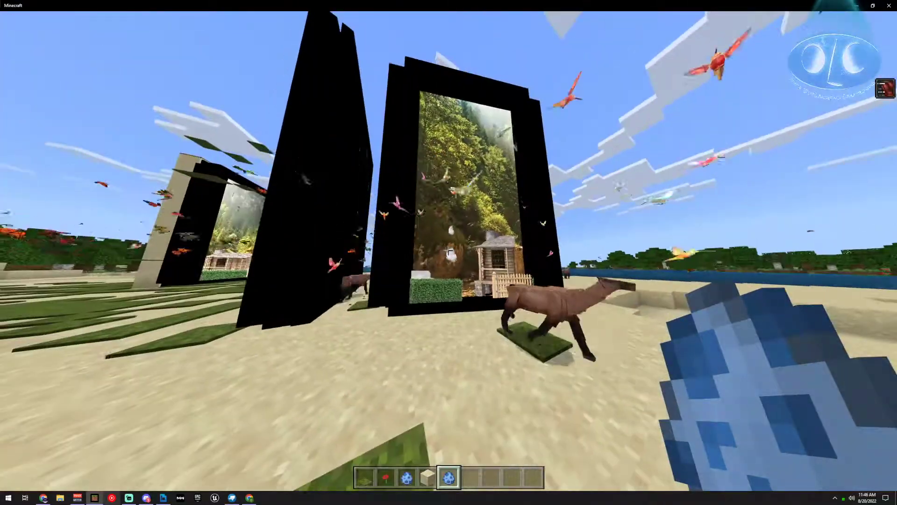
scroll(449, 252, "down", 1)
key("w")
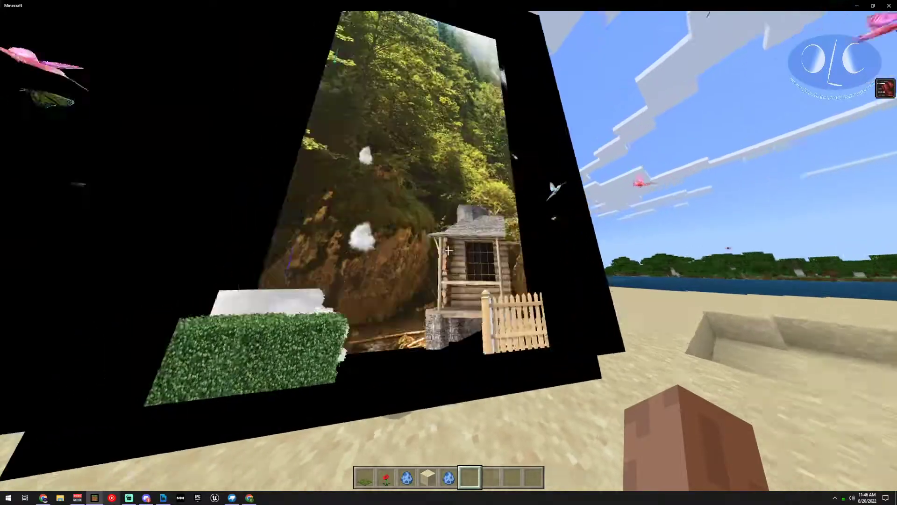
key("w")
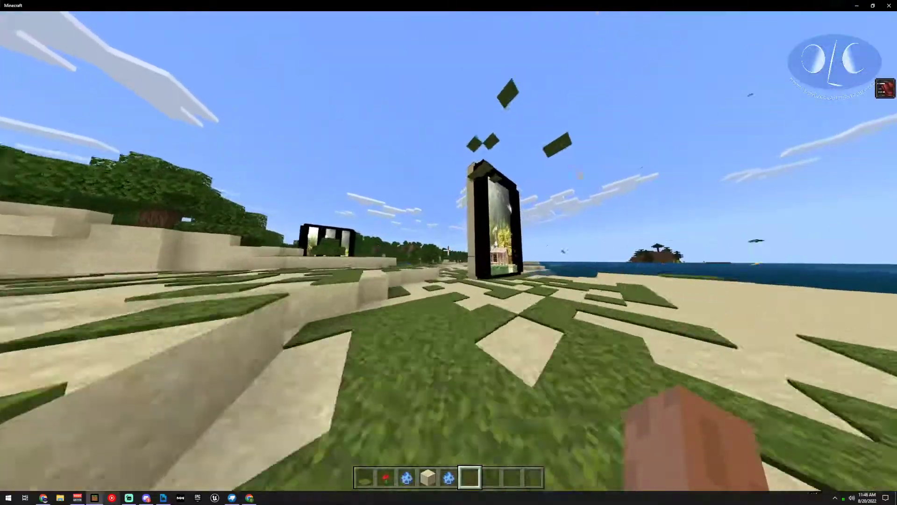
- Walk up to the cabin portal on the sand and switch the camera perspective to view the character against its layered scene
key("w")
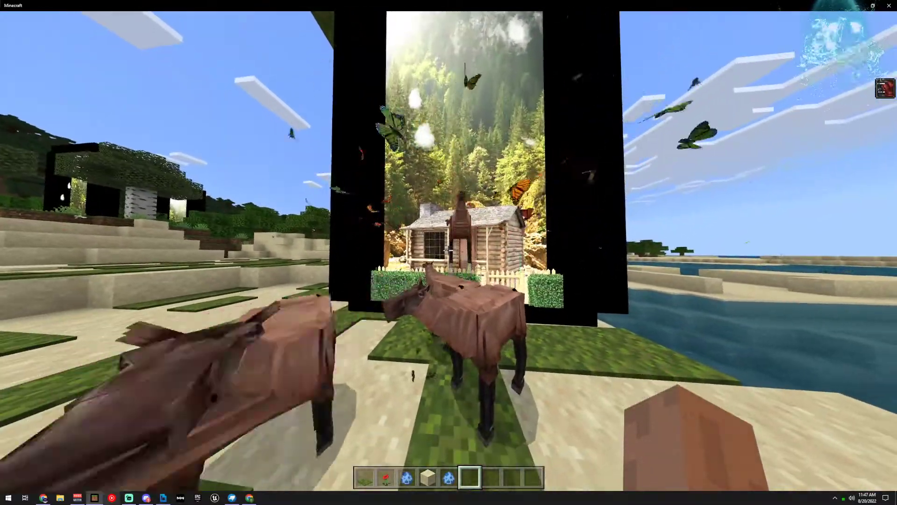
key("F5")
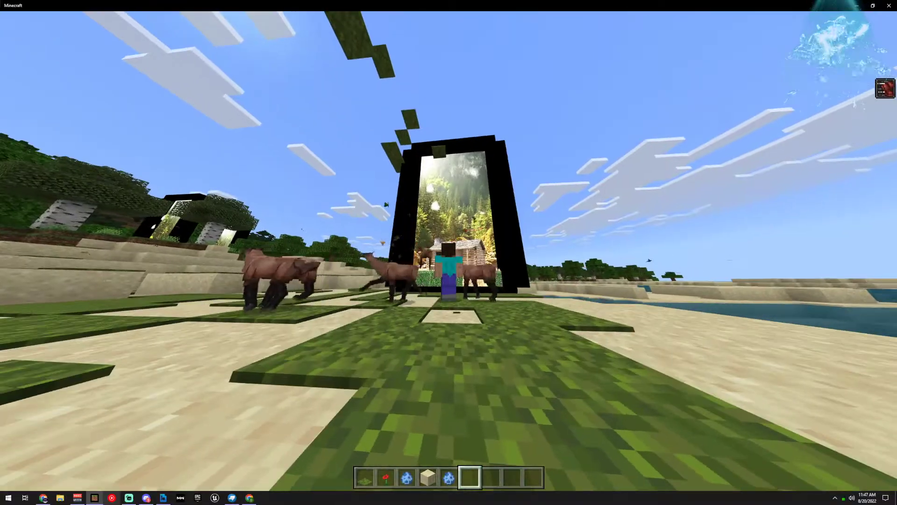
key("w")
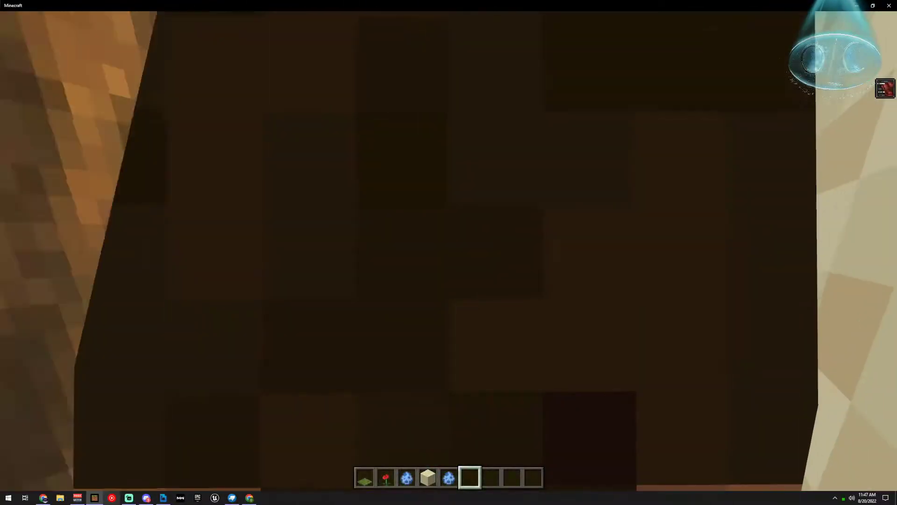
key("F5")
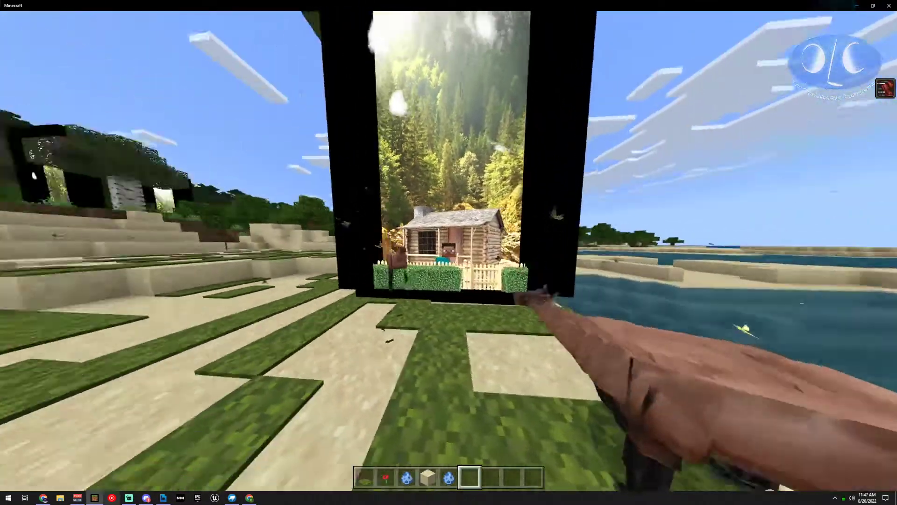
- Move the character sideways, forward and back before the portal in front-facing third-person view to examine its depth from varying angles
key("a")
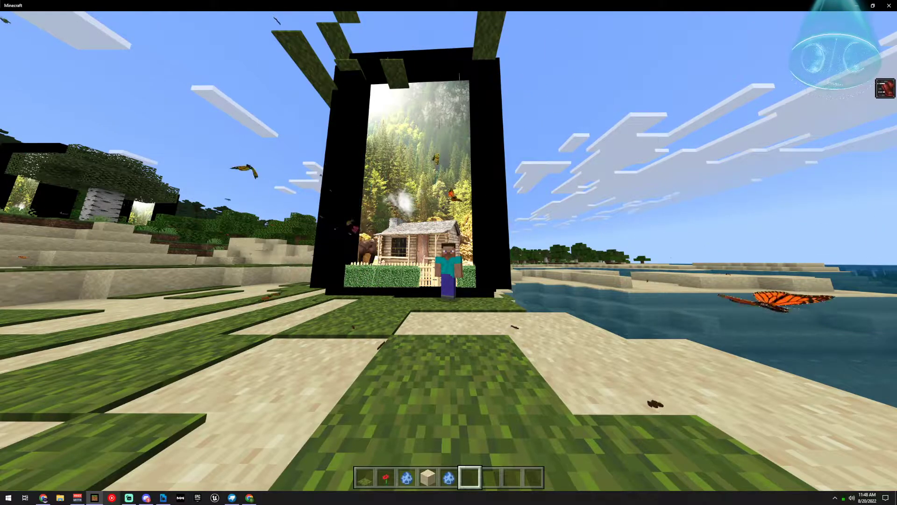
key("w")
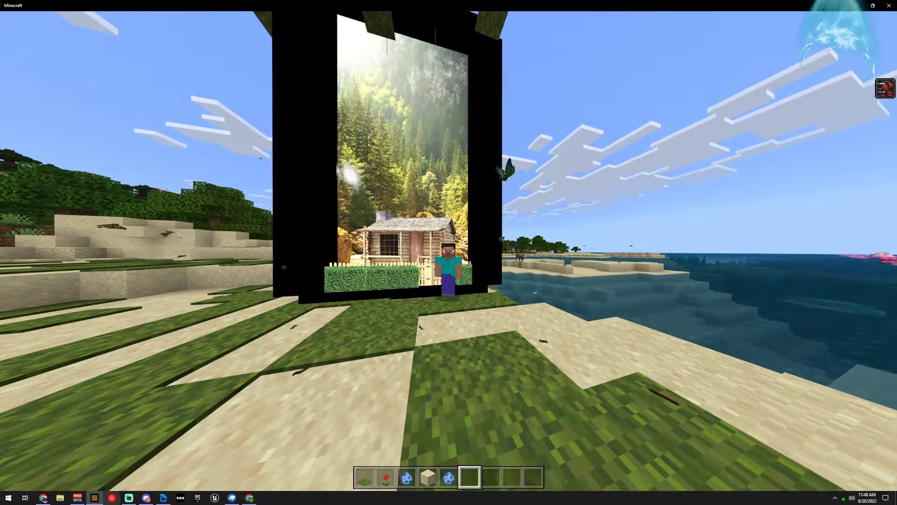
key("w")
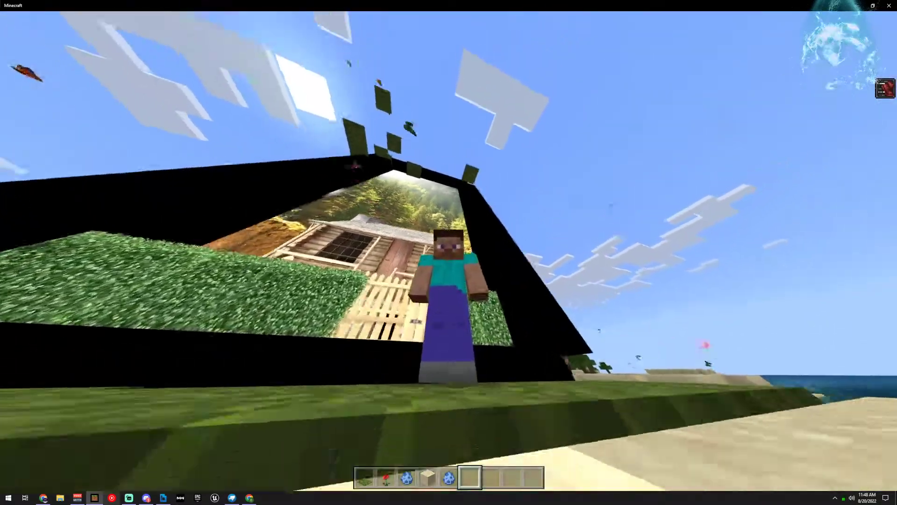
key("s")
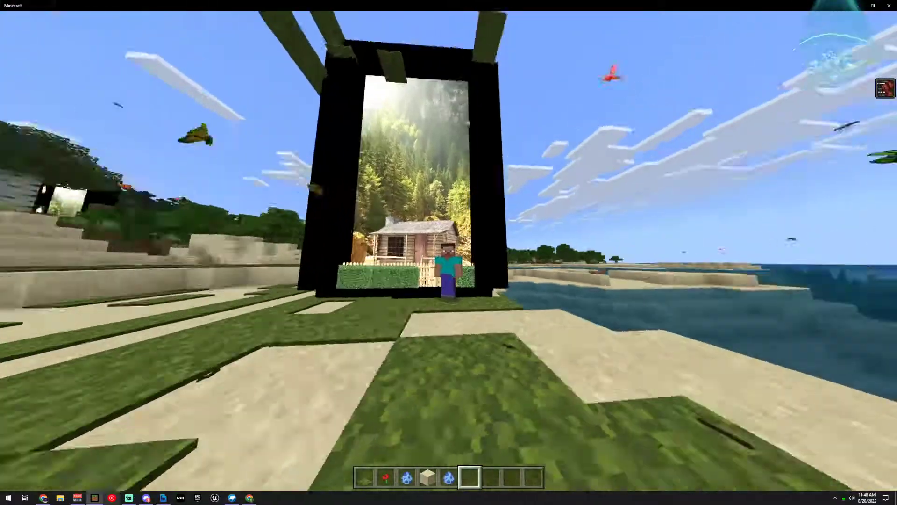
key("w")
key("s")
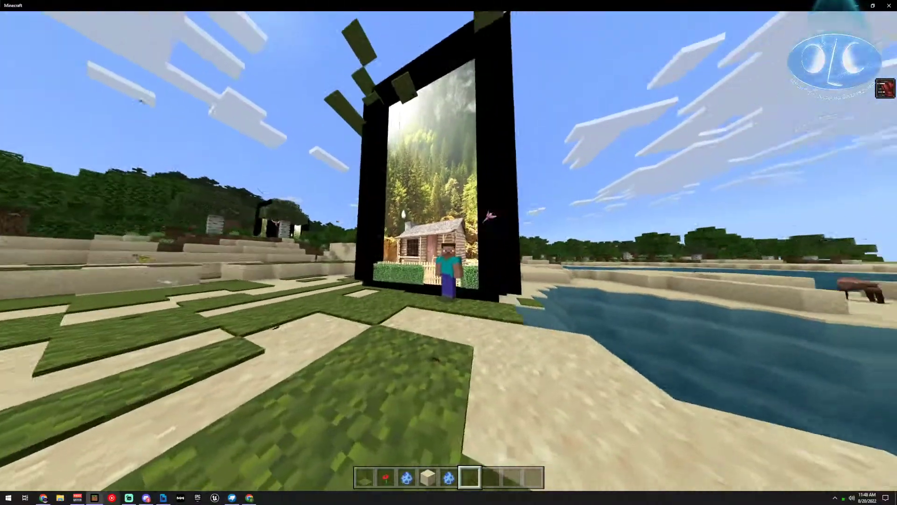
key("s")
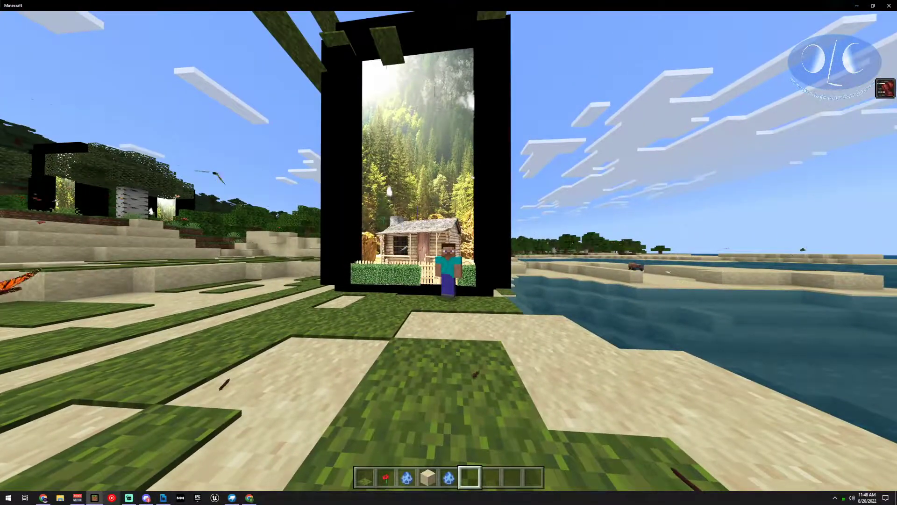